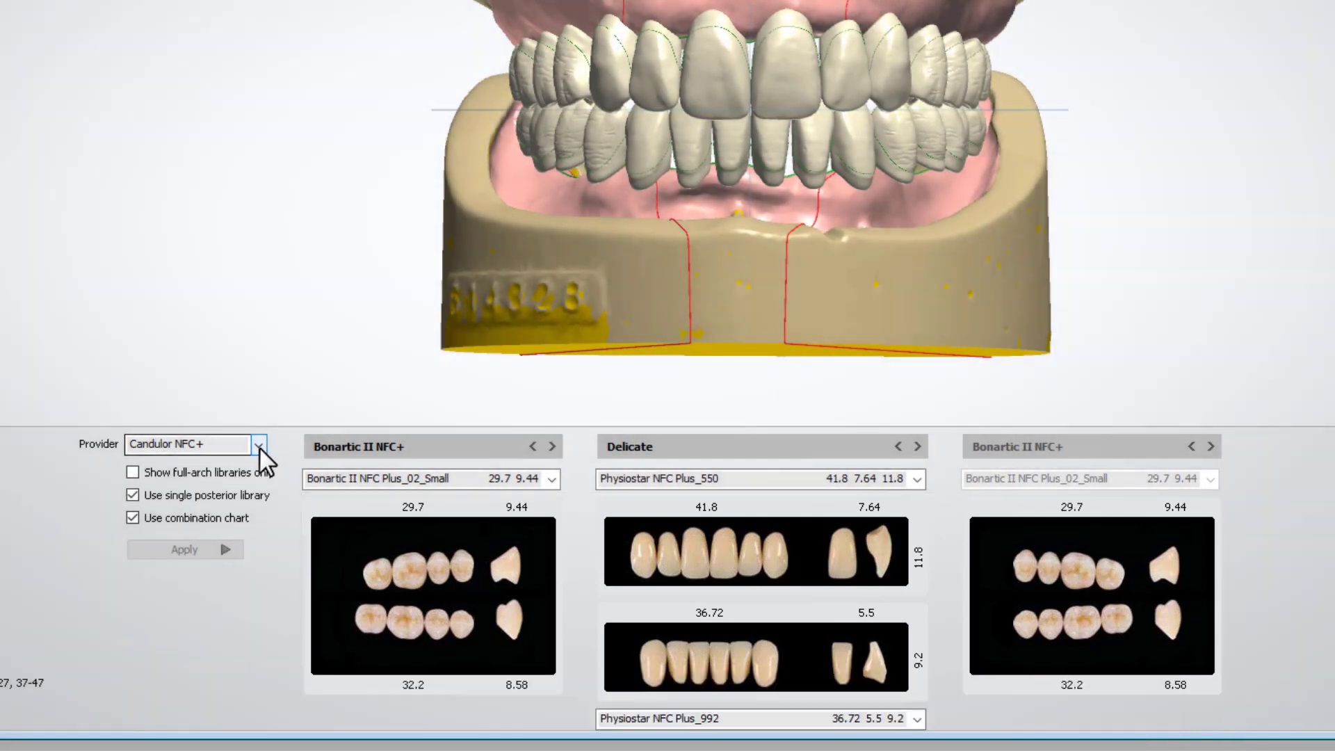
click(259, 447)
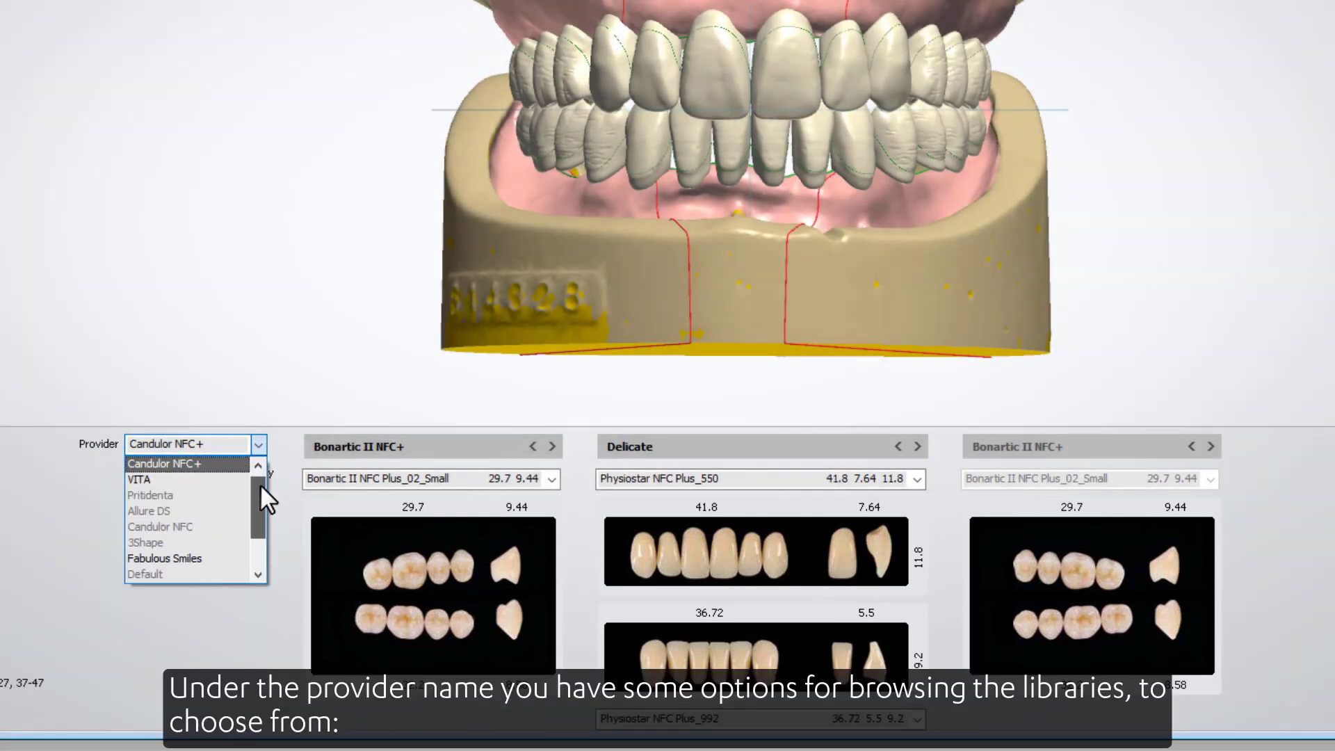
mouse_move(260, 484)
mouse_down()
mouse_move(262, 523)
mouse_move(262, 482)
mouse_up()
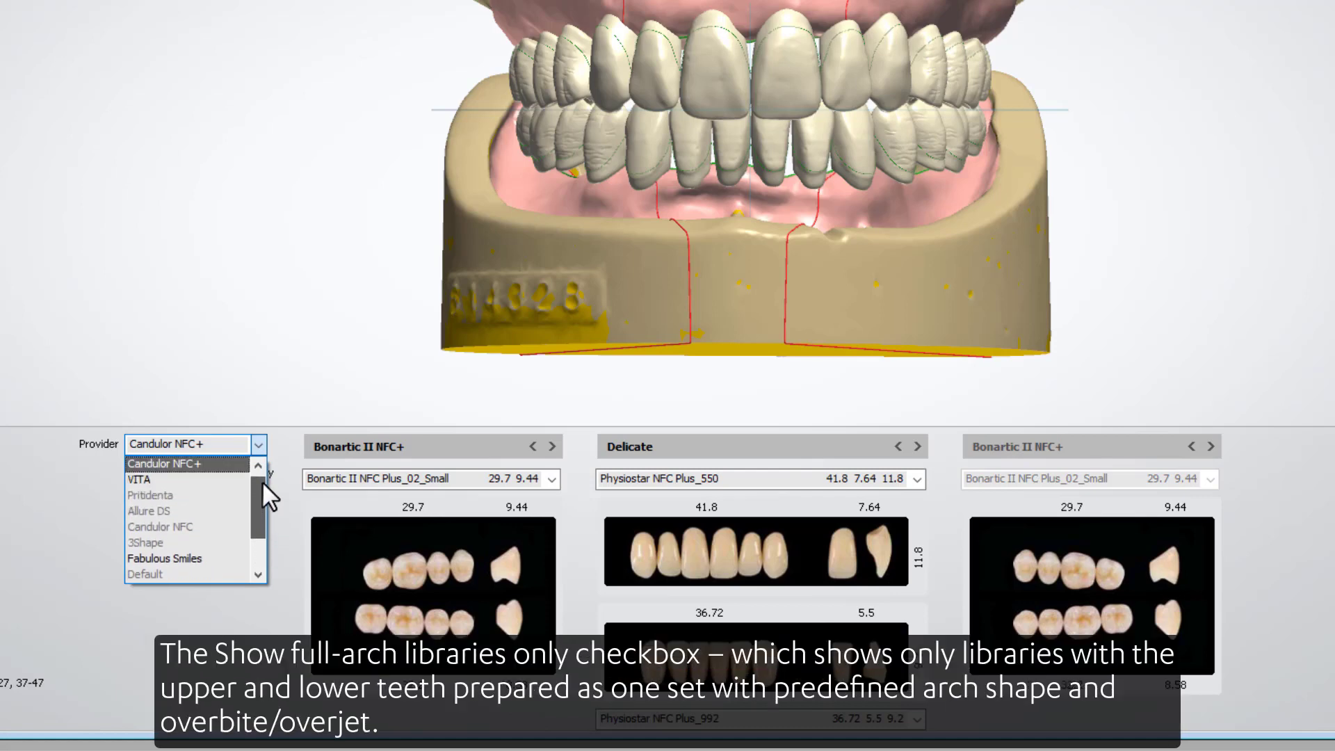
click(282, 448)
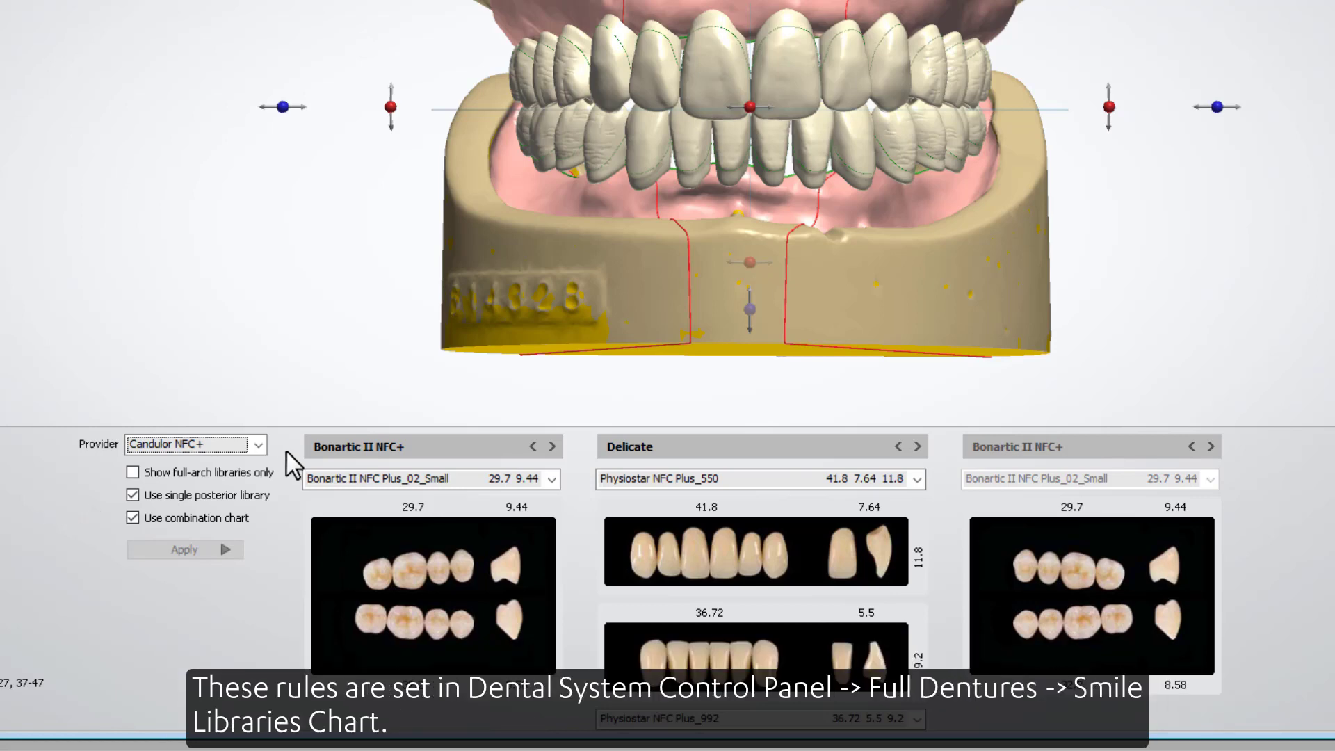
- Apply Condyloform II NFC Plus_34 posteriors alongside the Physiostar NFC Plus_550 anteriors
click(552, 445)
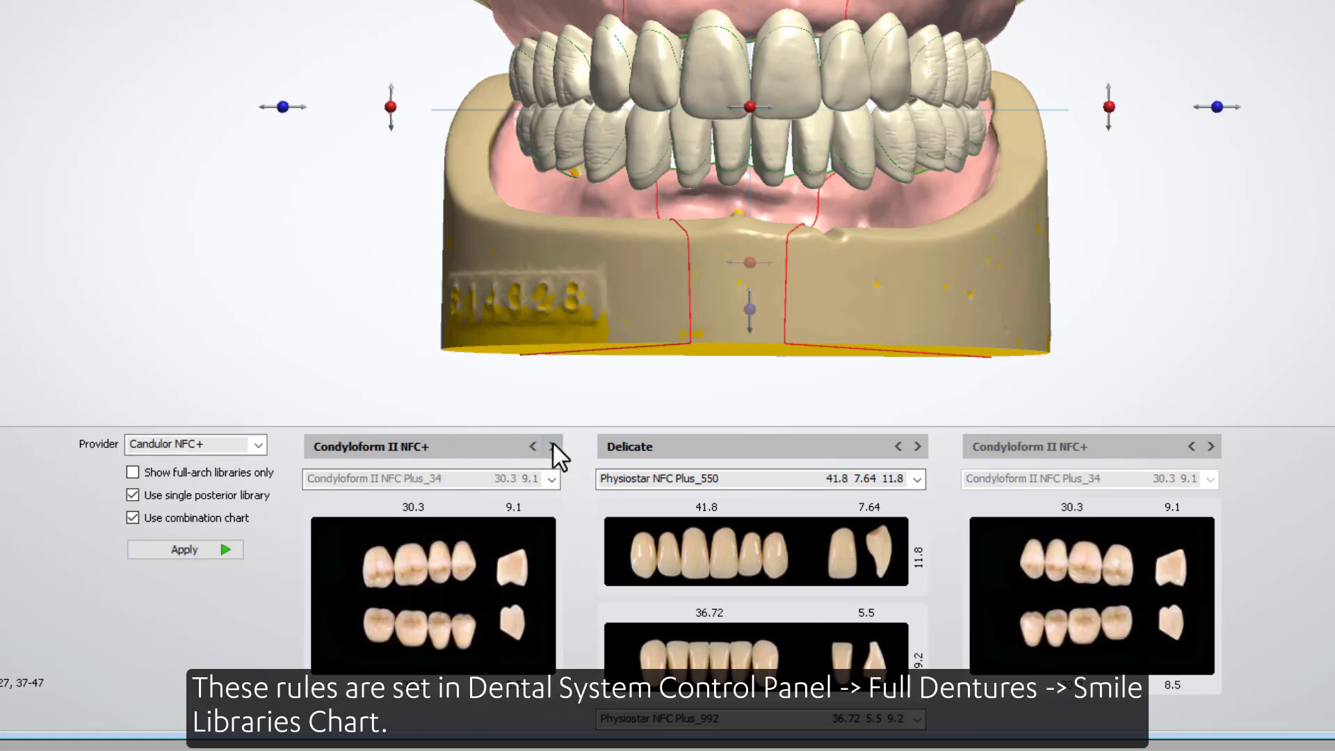
click(553, 445)
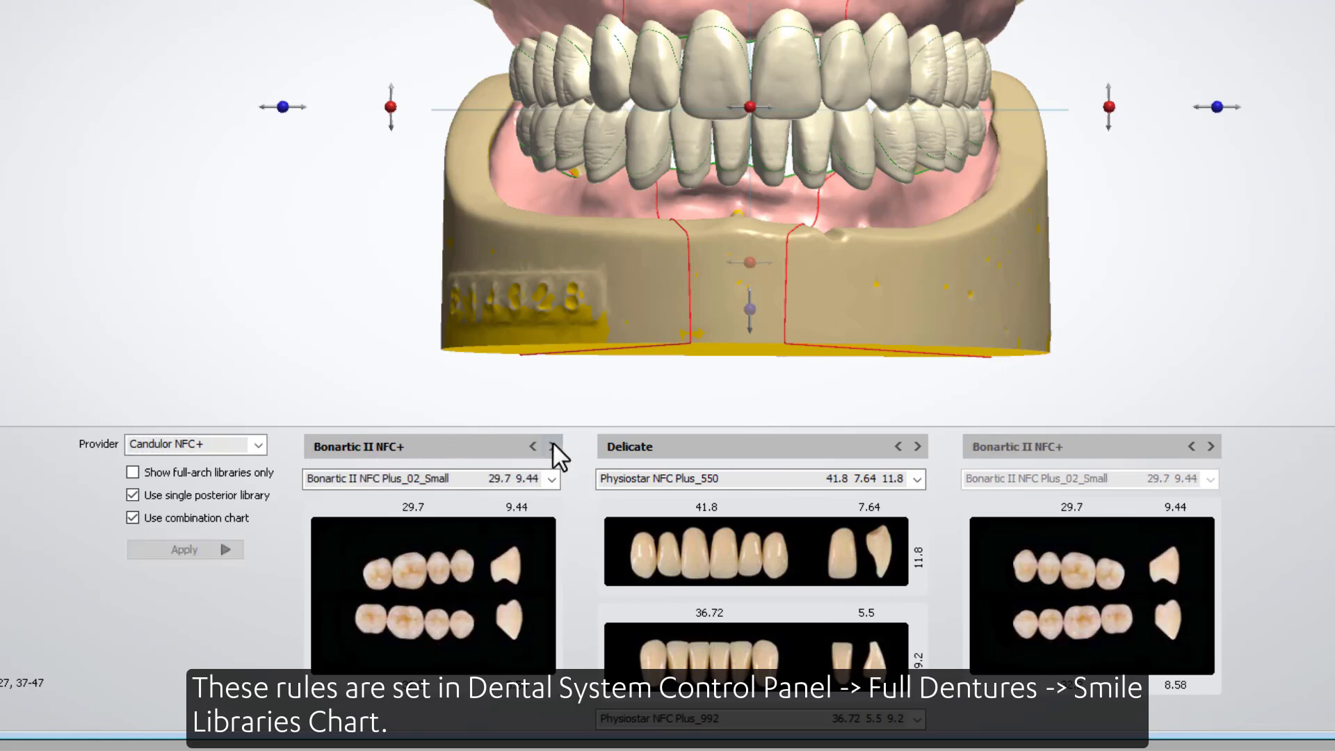
click(552, 445)
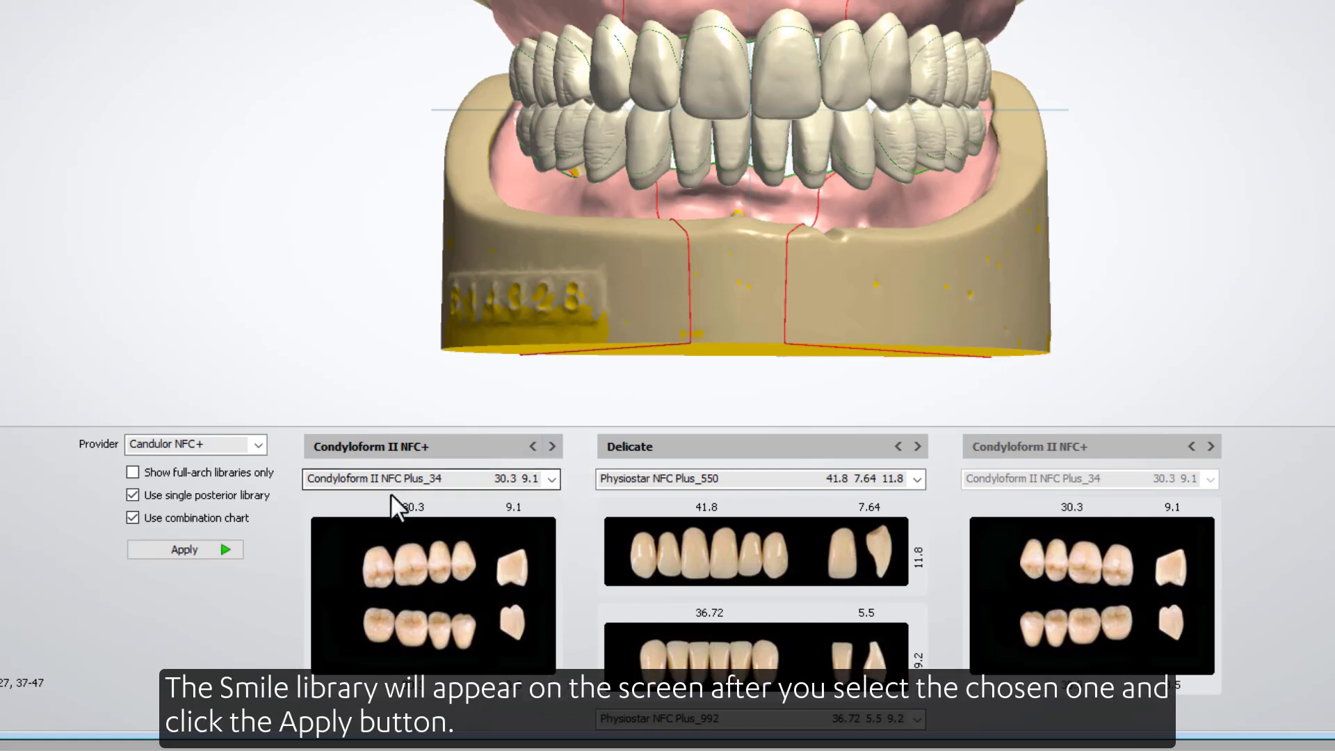
click(213, 556)
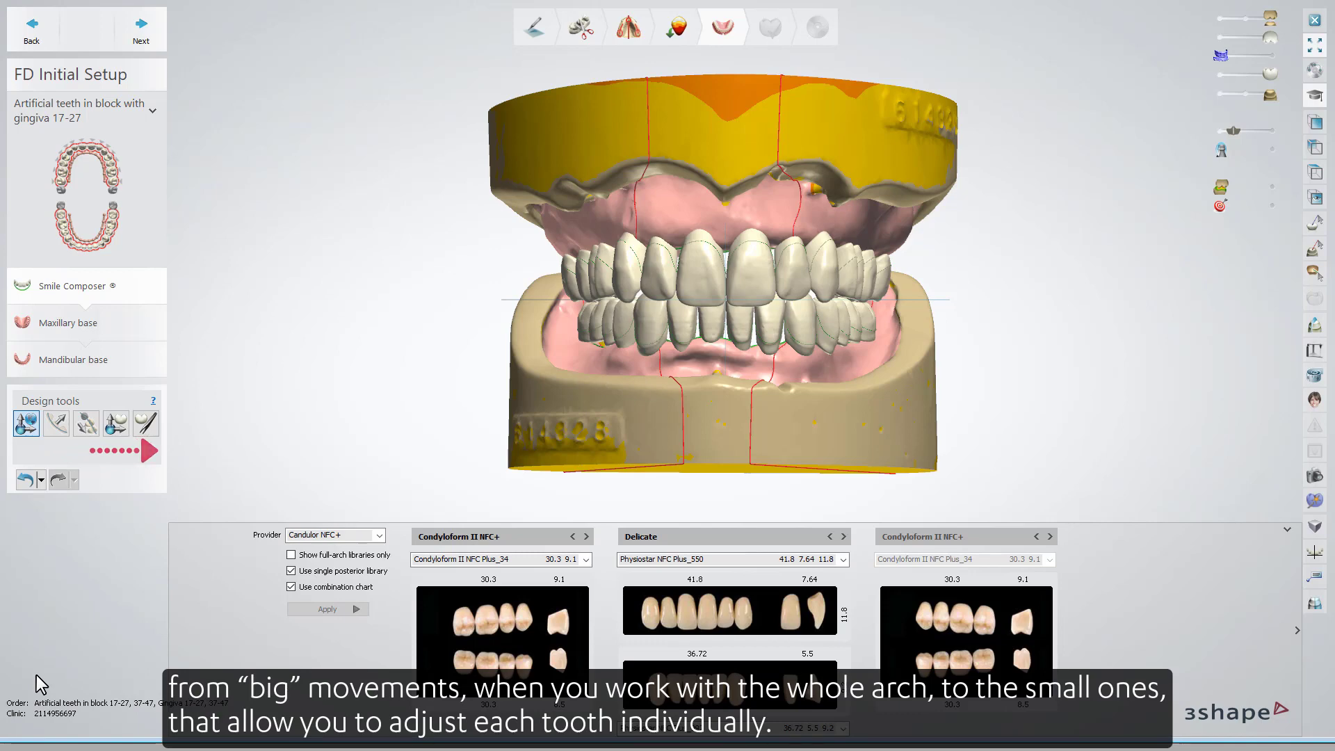
- Tilt, shift sideways and rotate the occlusal plane, carrying the whole tooth arch with it
click(26, 426)
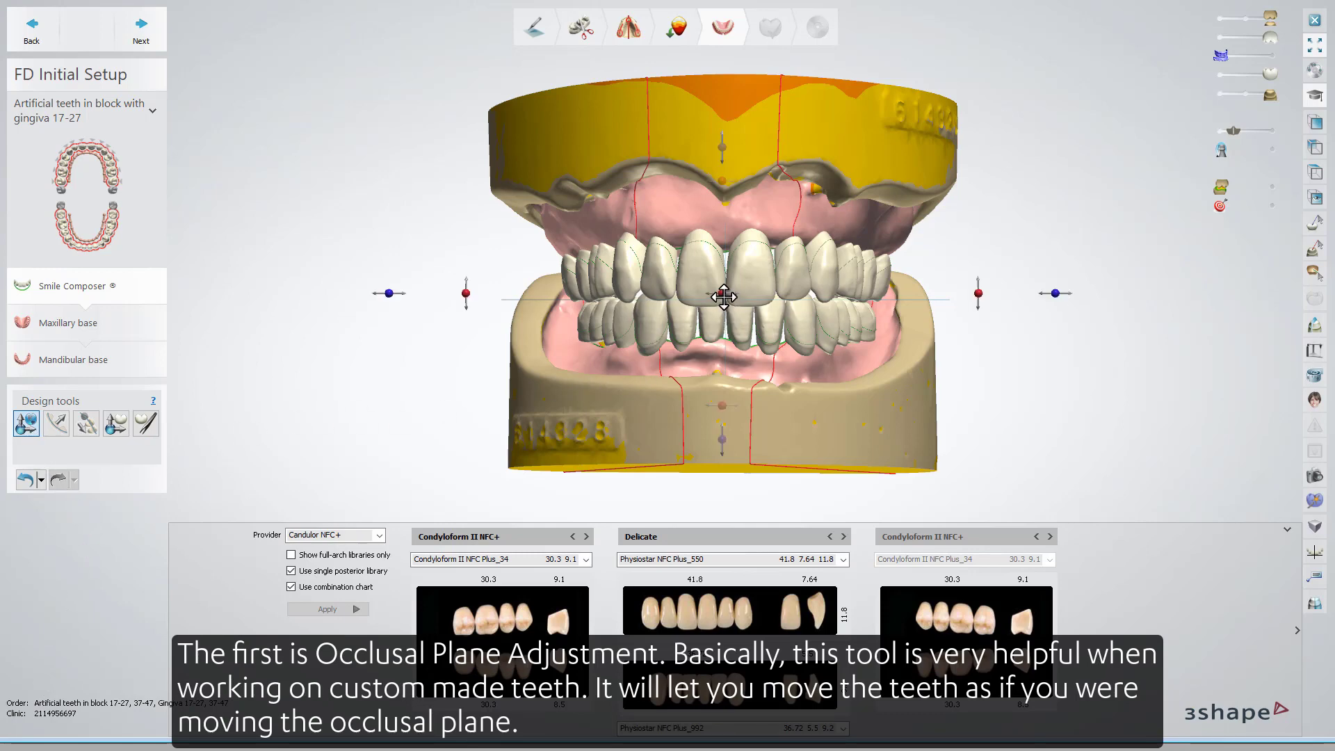
drag(722, 295, 694, 274)
drag(383, 293, 380, 295)
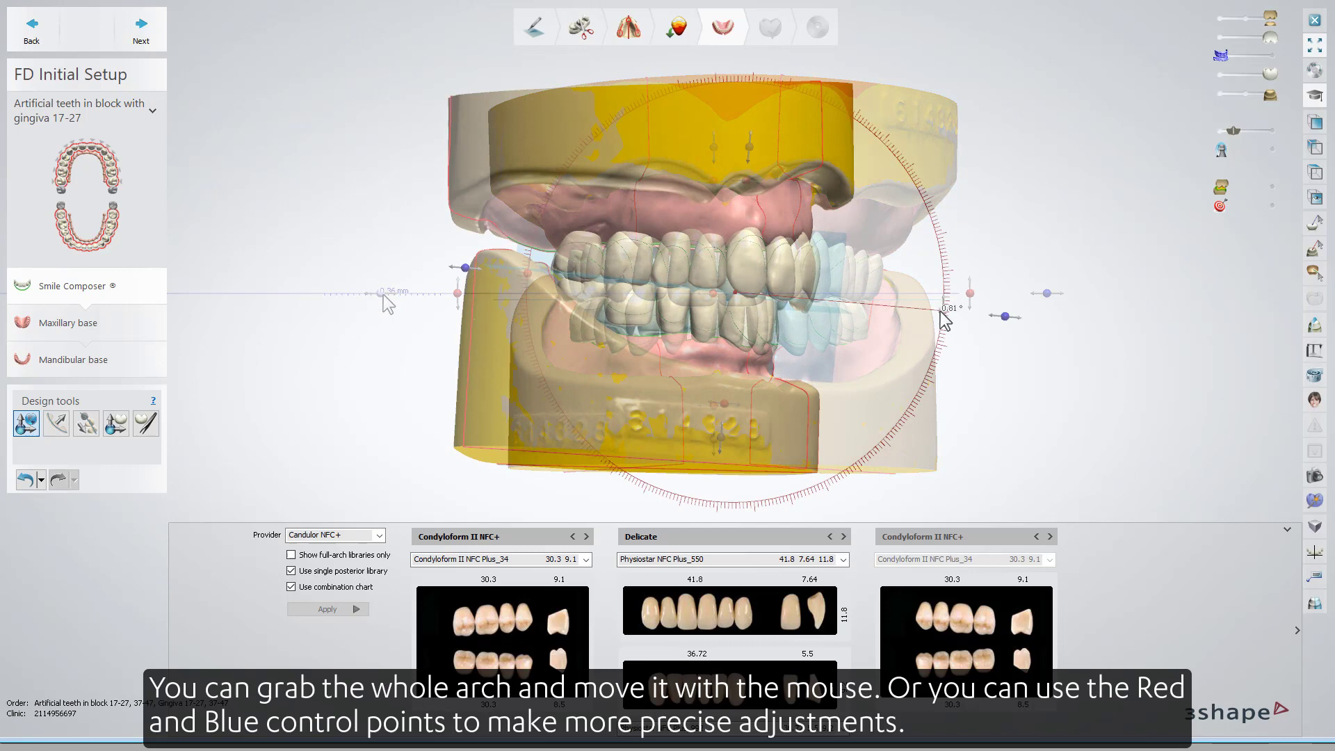
drag(944, 320, 1010, 312)
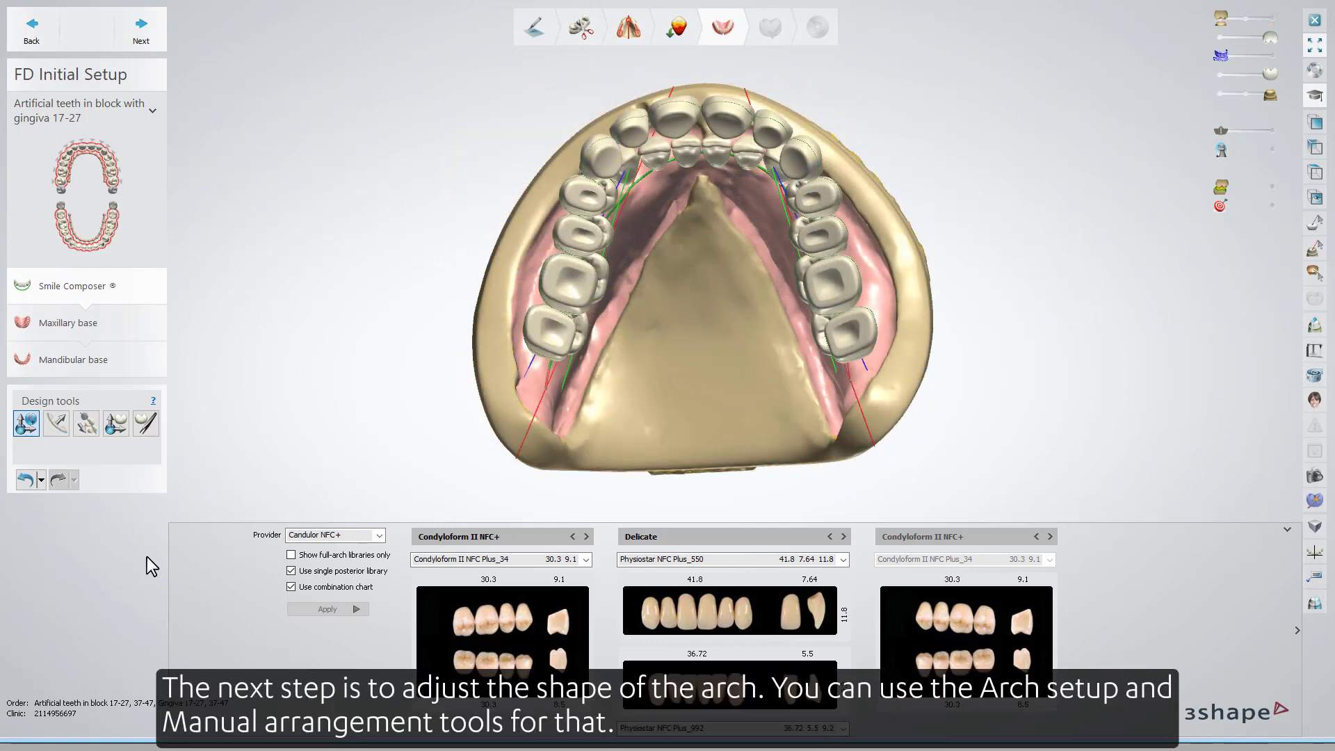
- With Arch setup, shift the left molars along the arch so neighbouring teeth adapt
click(58, 428)
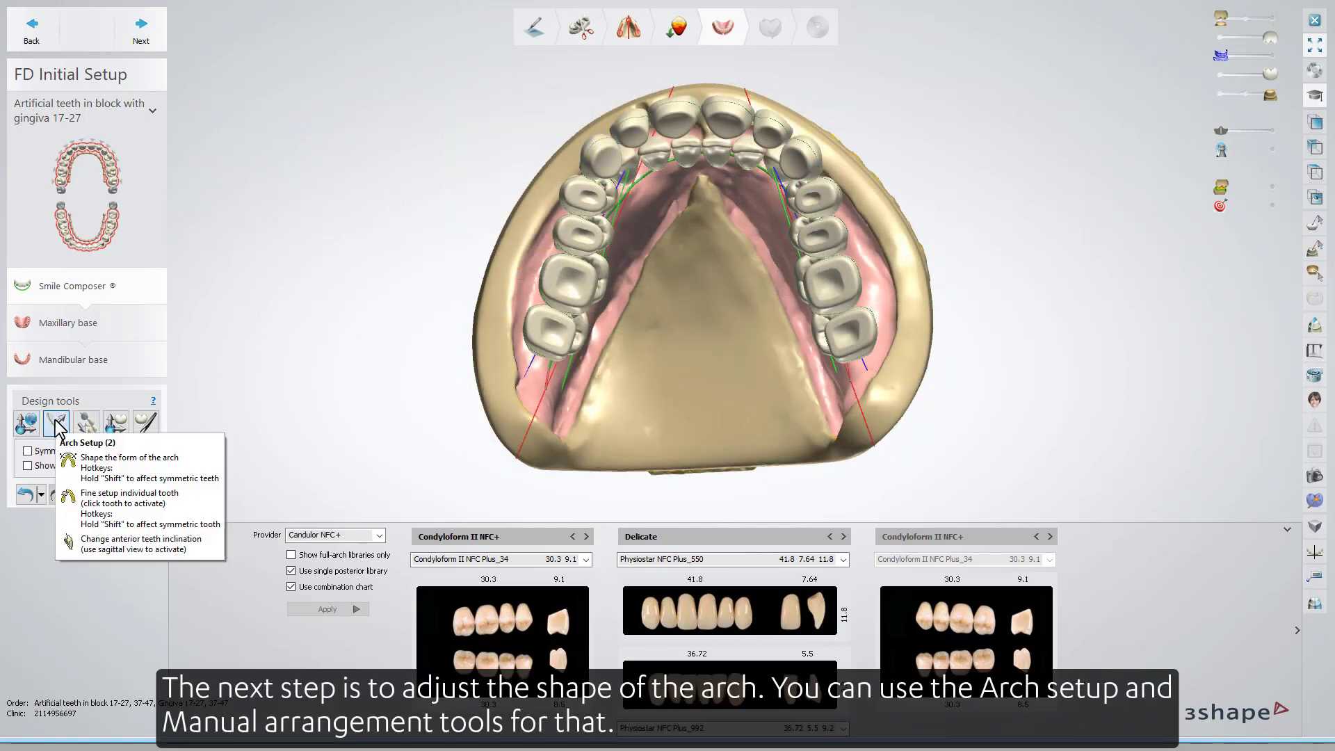
click(86, 425)
click(59, 425)
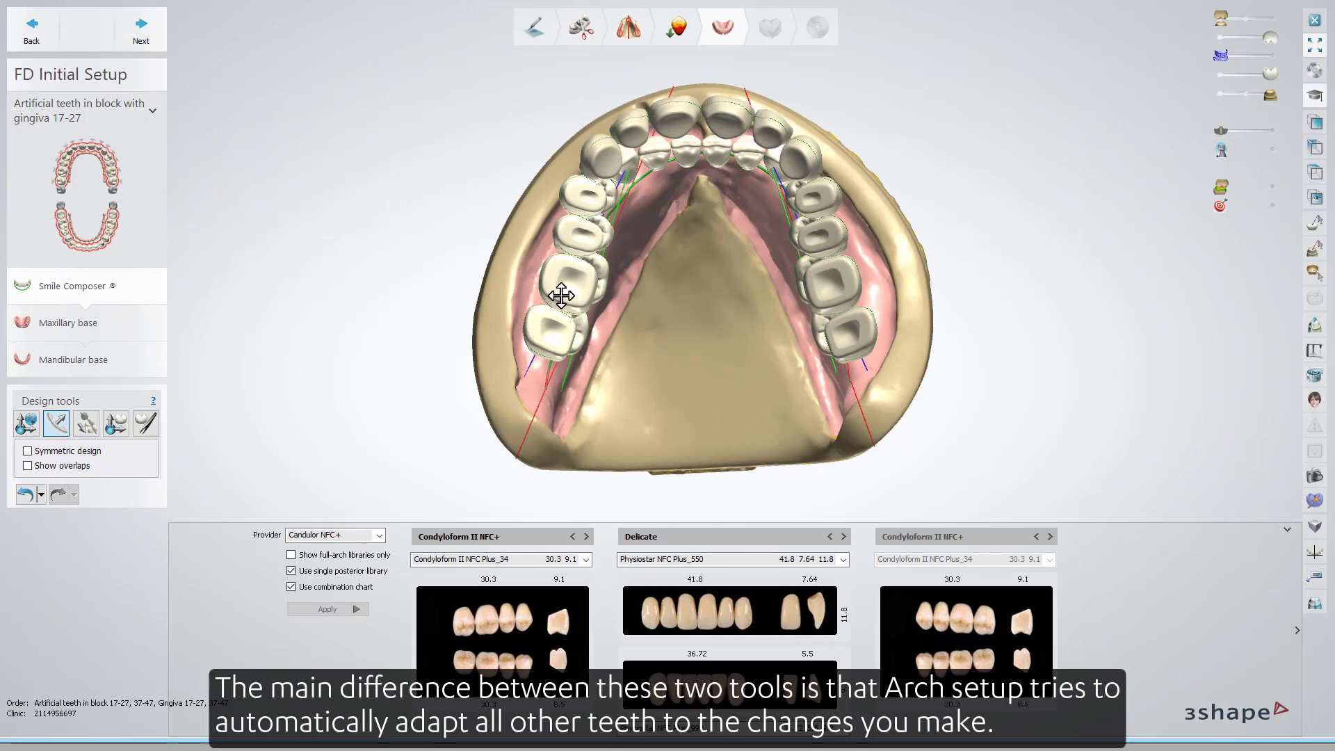
drag(560, 296, 564, 299)
right_drag(627, 336, 596, 310)
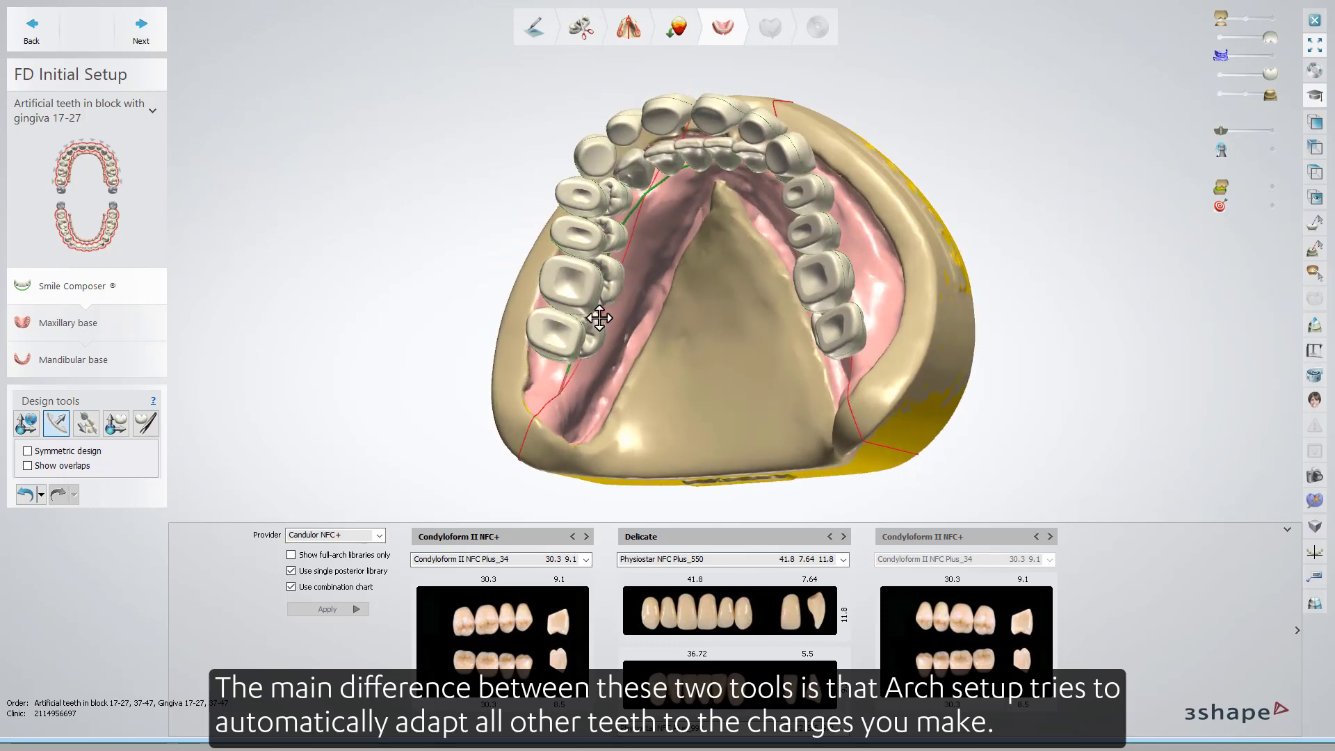
drag(601, 287, 646, 320)
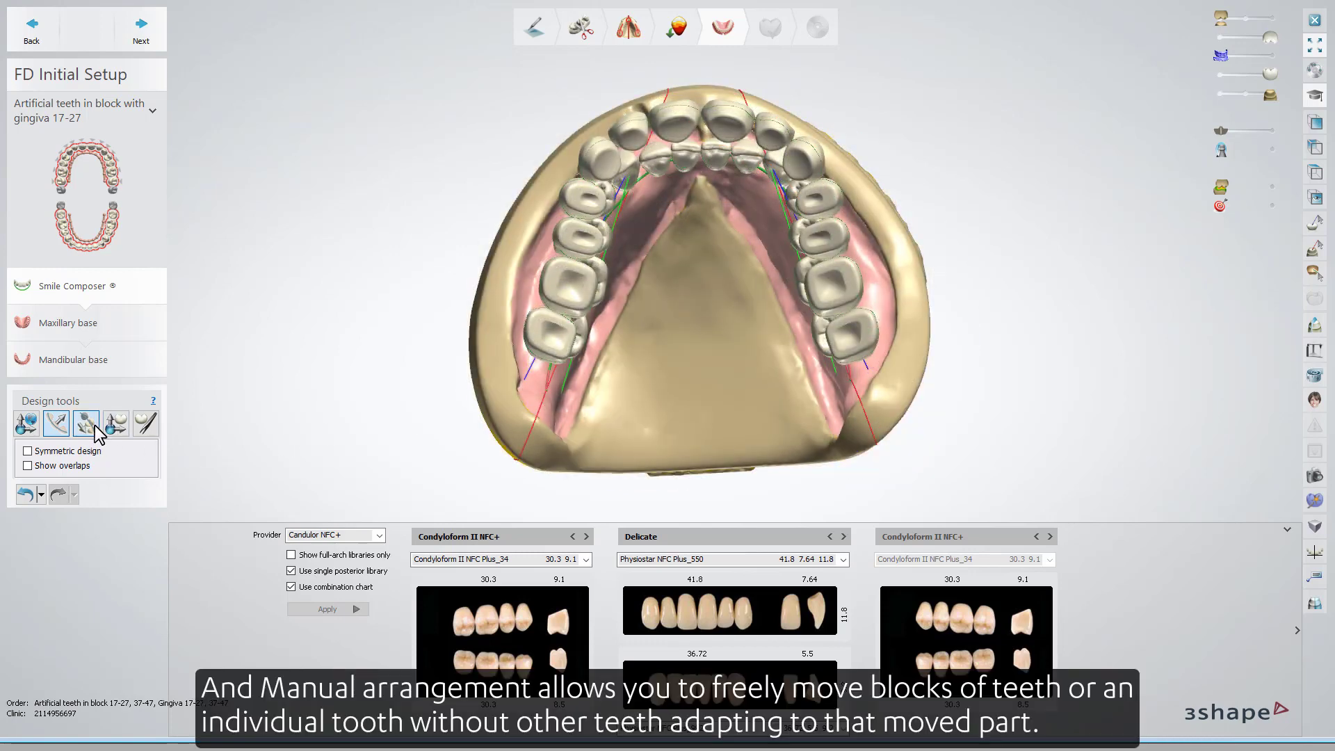
- With Manual arrangement, move the left posterior block and the canine freely
click(95, 427)
drag(556, 291, 551, 289)
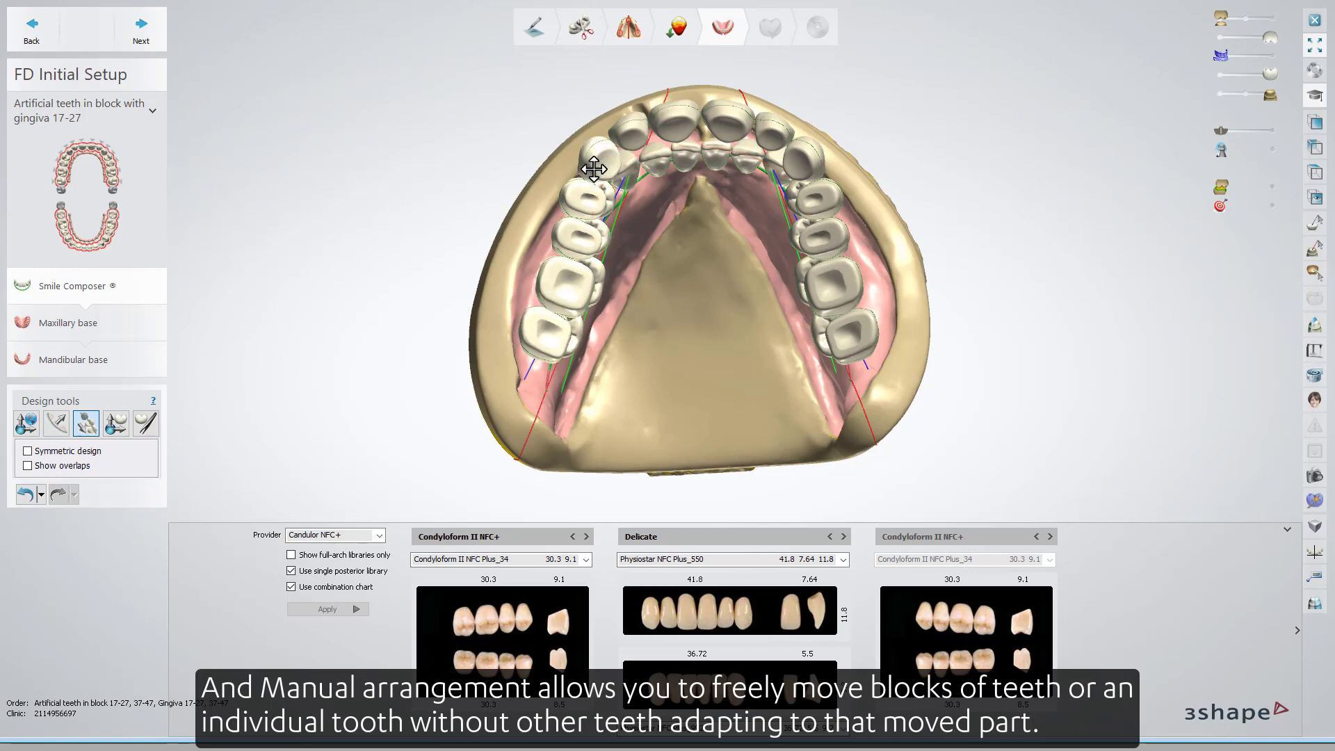
drag(593, 164, 653, 125)
- With Symmetric design on, move a left posterior tooth and the front-left teeth, mirrored right
click(55, 424)
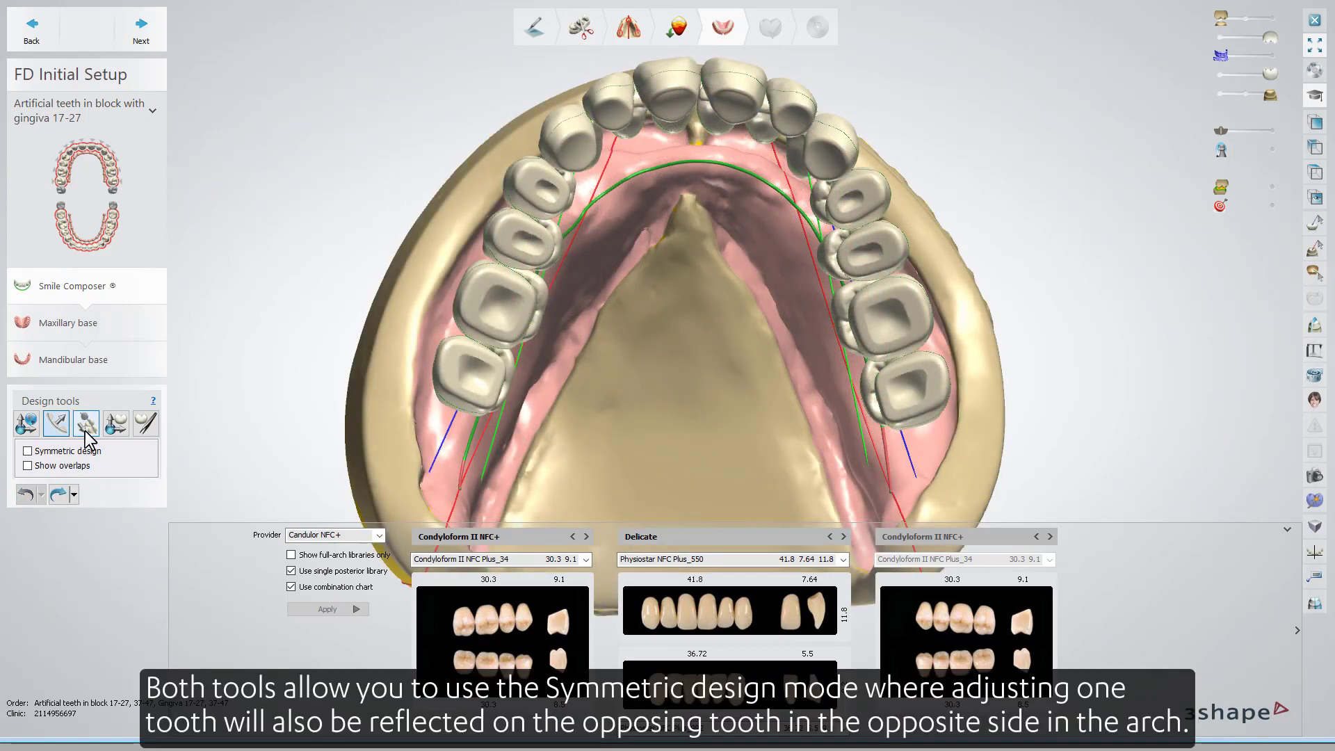
click(86, 426)
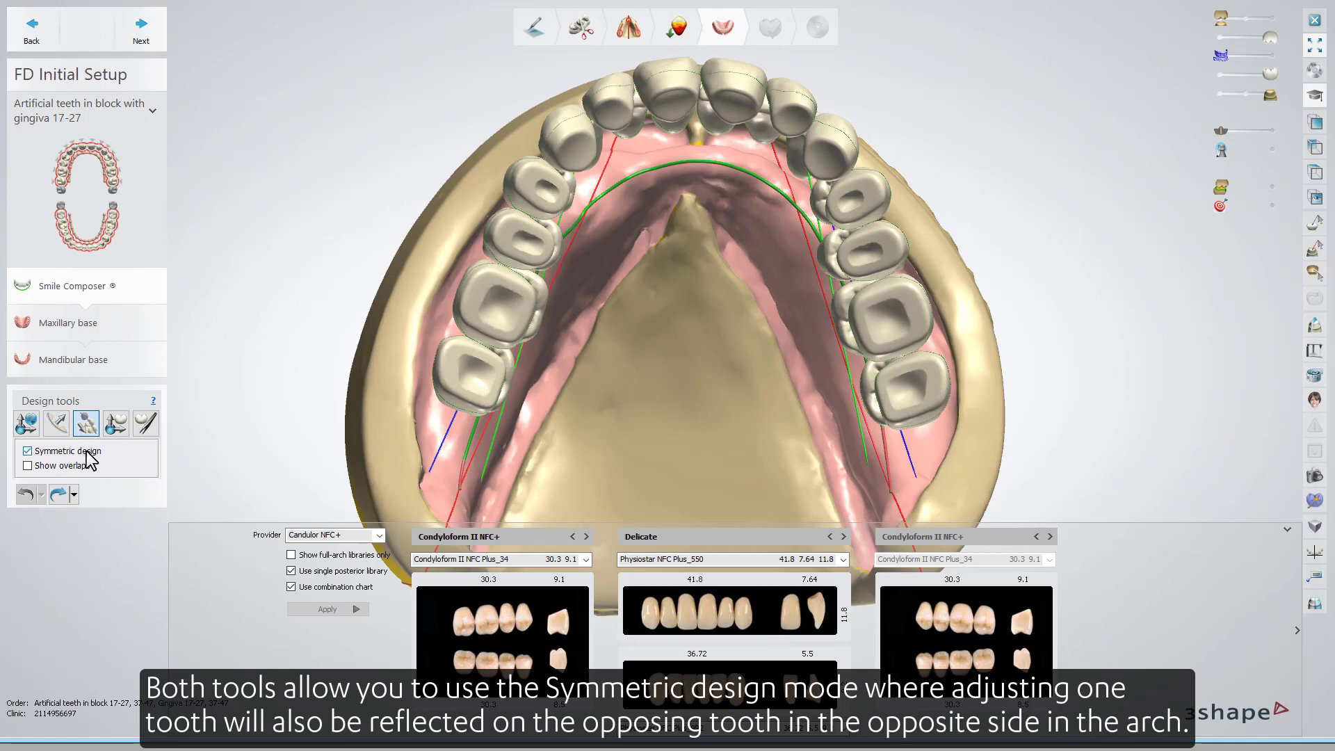
drag(486, 311, 492, 316)
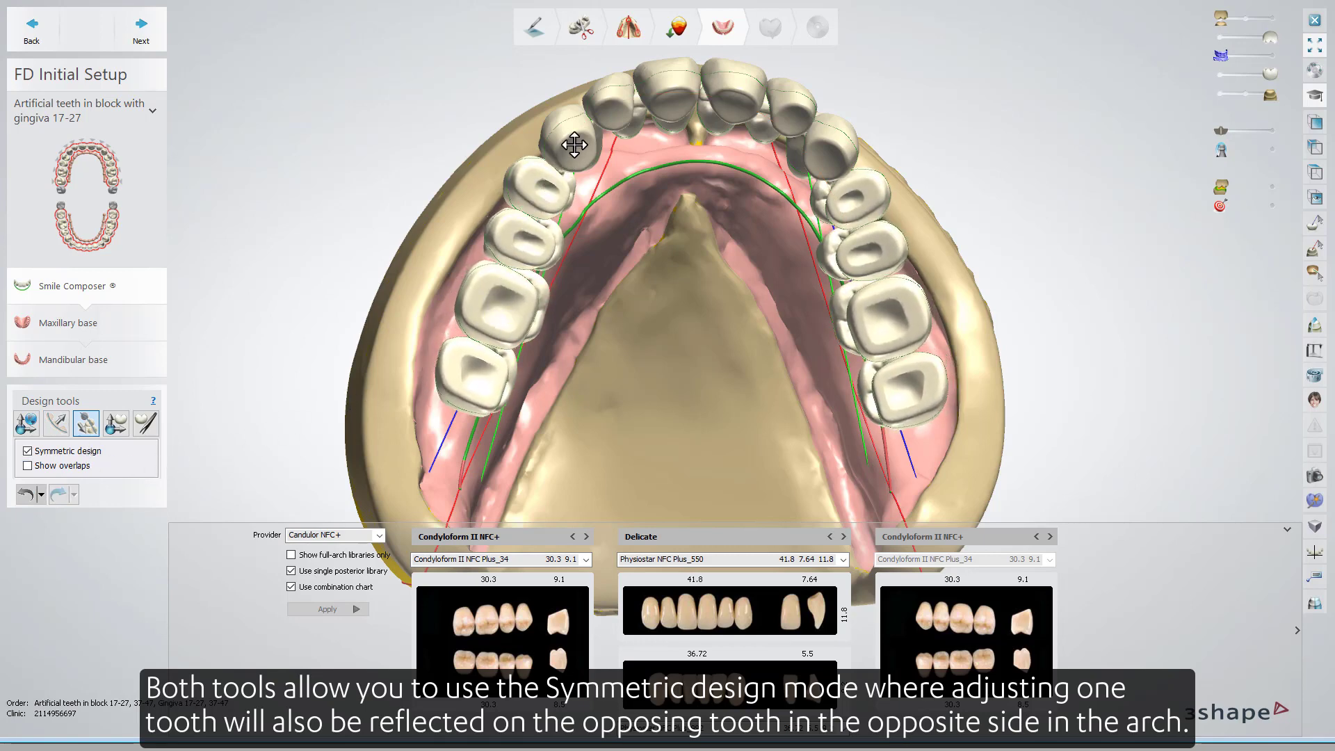
drag(574, 142, 575, 138)
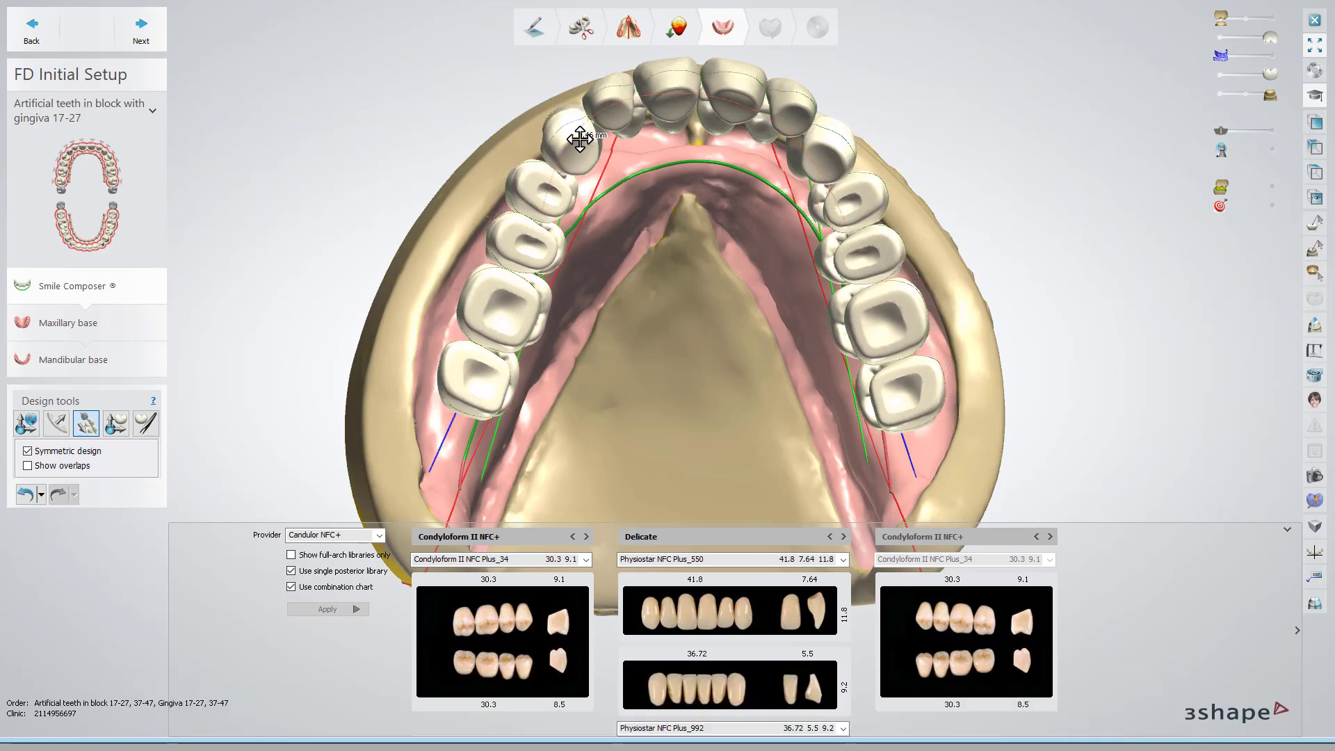
- Show overlaps and the lower model in side view, reading overjet 1.90 mm and overbite 1.05 mm
click(86, 466)
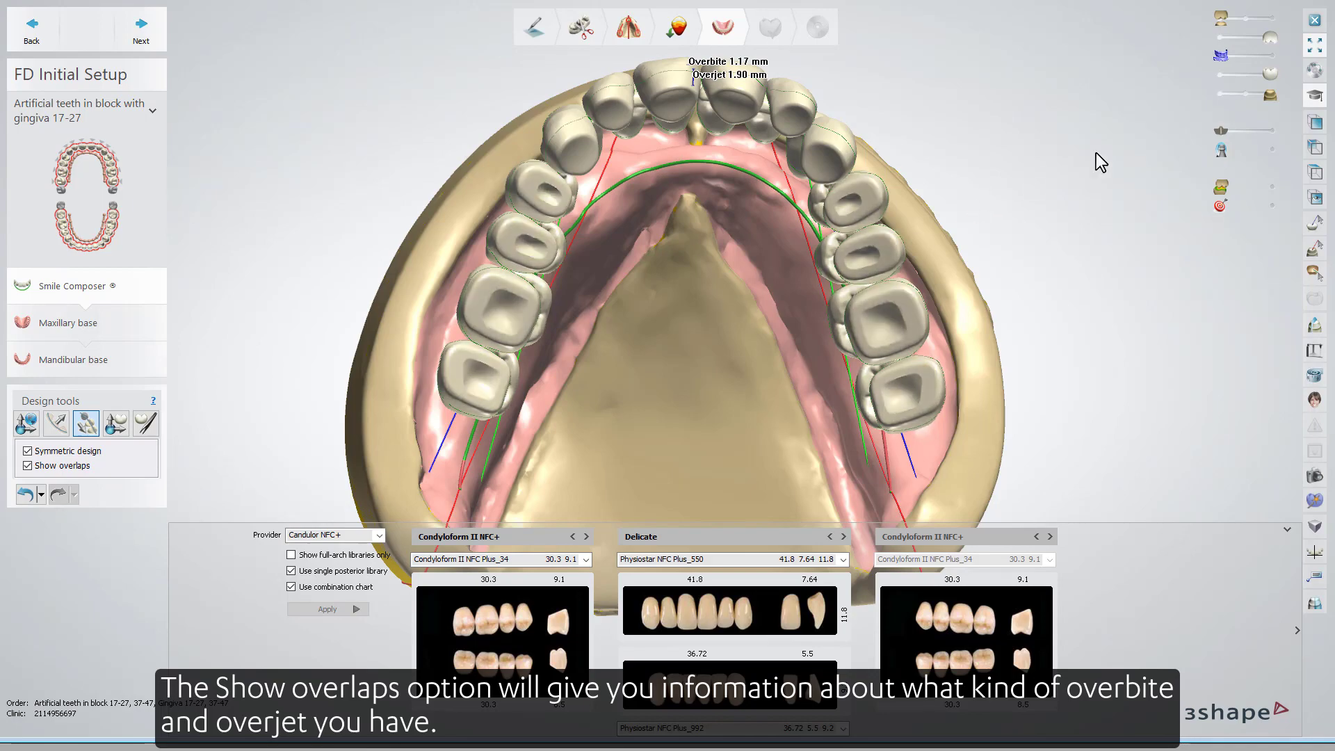
click(1270, 18)
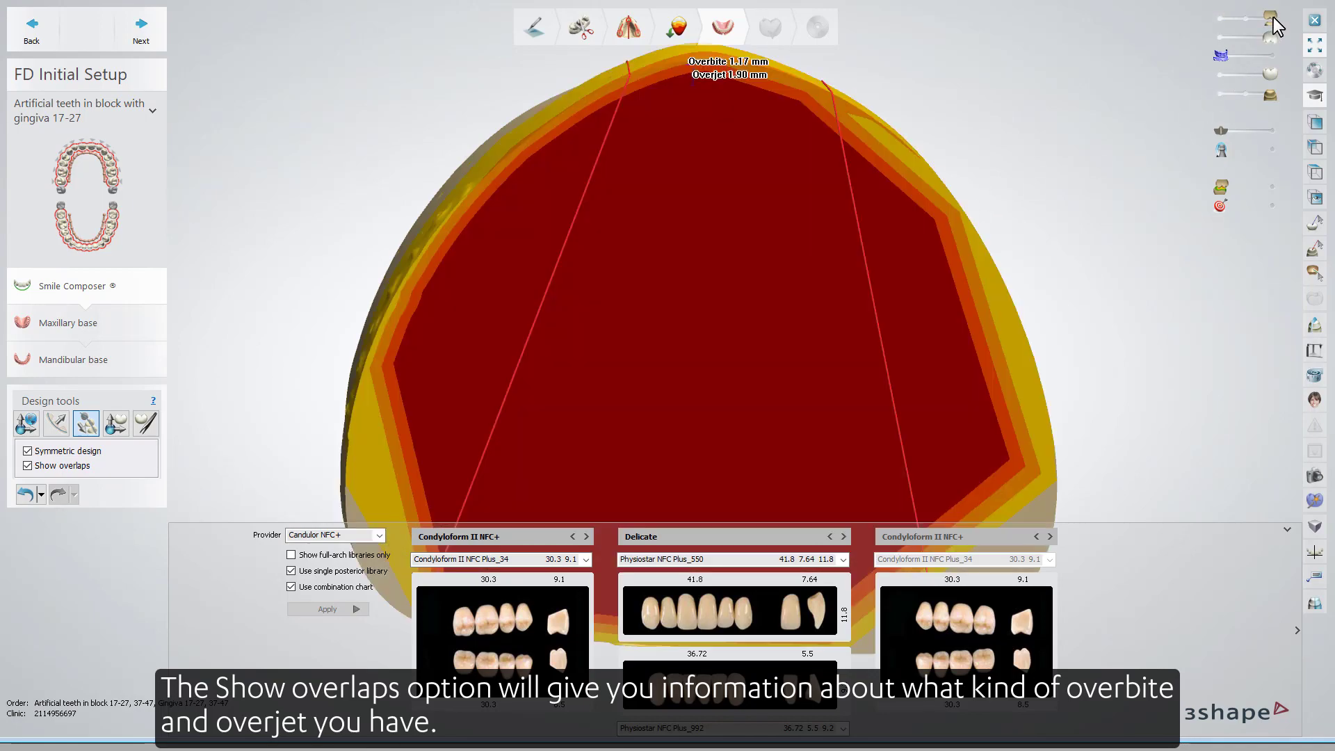
click(1315, 122)
right_drag(591, 379, 679, 379)
scroll(757, 367, up, 5)
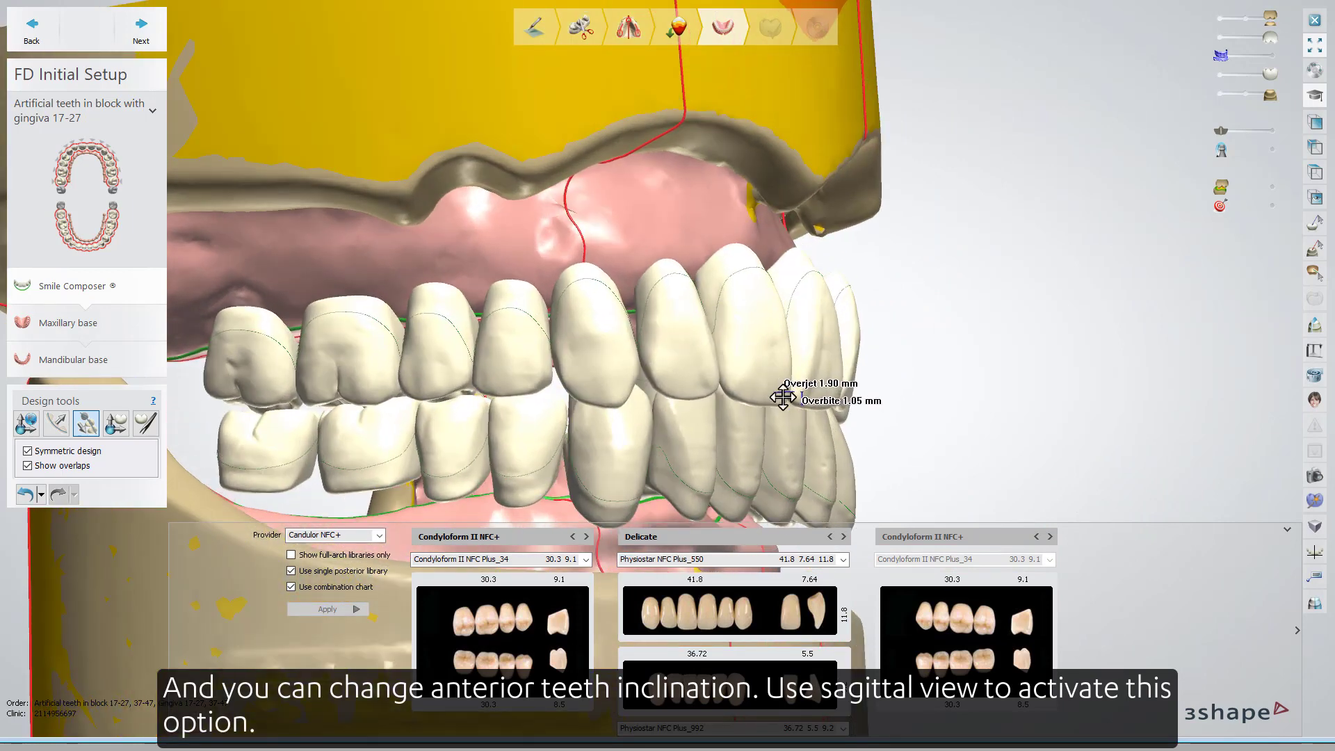
- Tilt the upper front teeth by 4 degrees and the lower incisors to increase the overjet
click(783, 397)
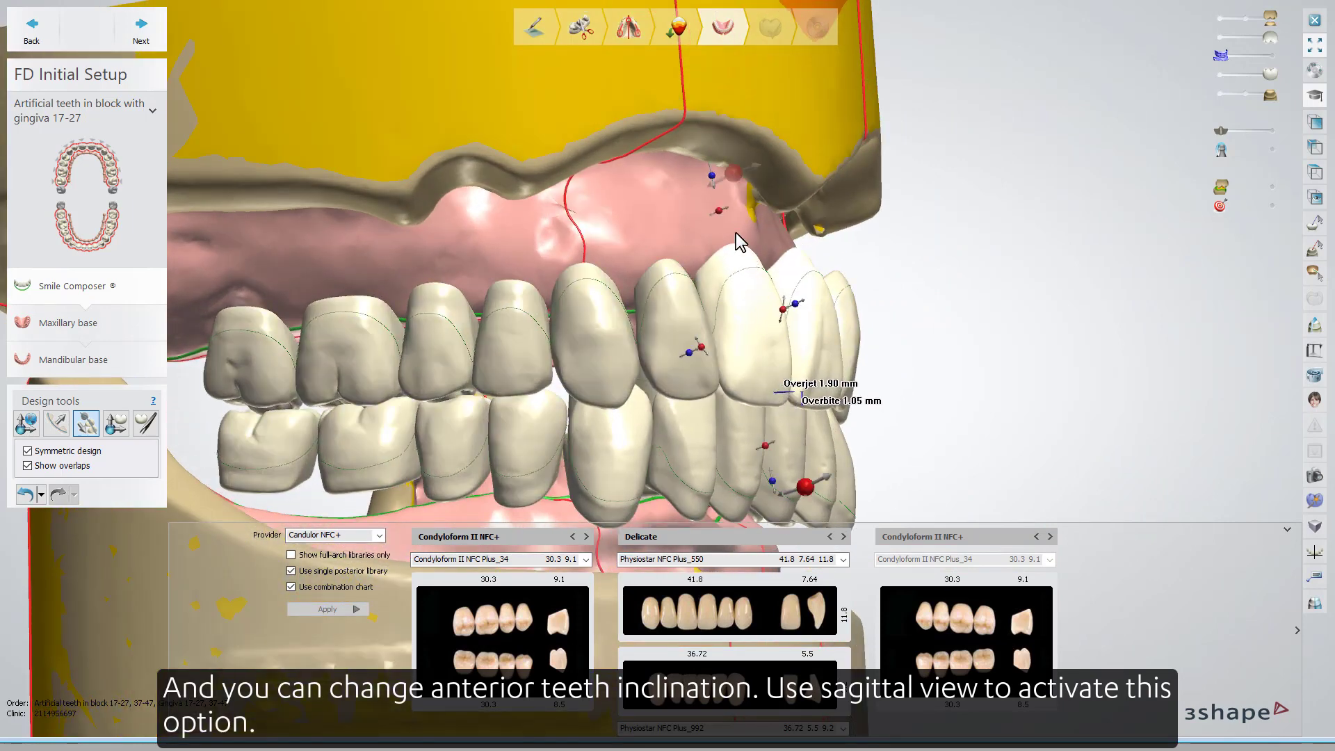
mouse_move(736, 172)
mouse_move(736, 173)
mouse_down()
mouse_move(770, 194)
mouse_move(745, 175)
mouse_up()
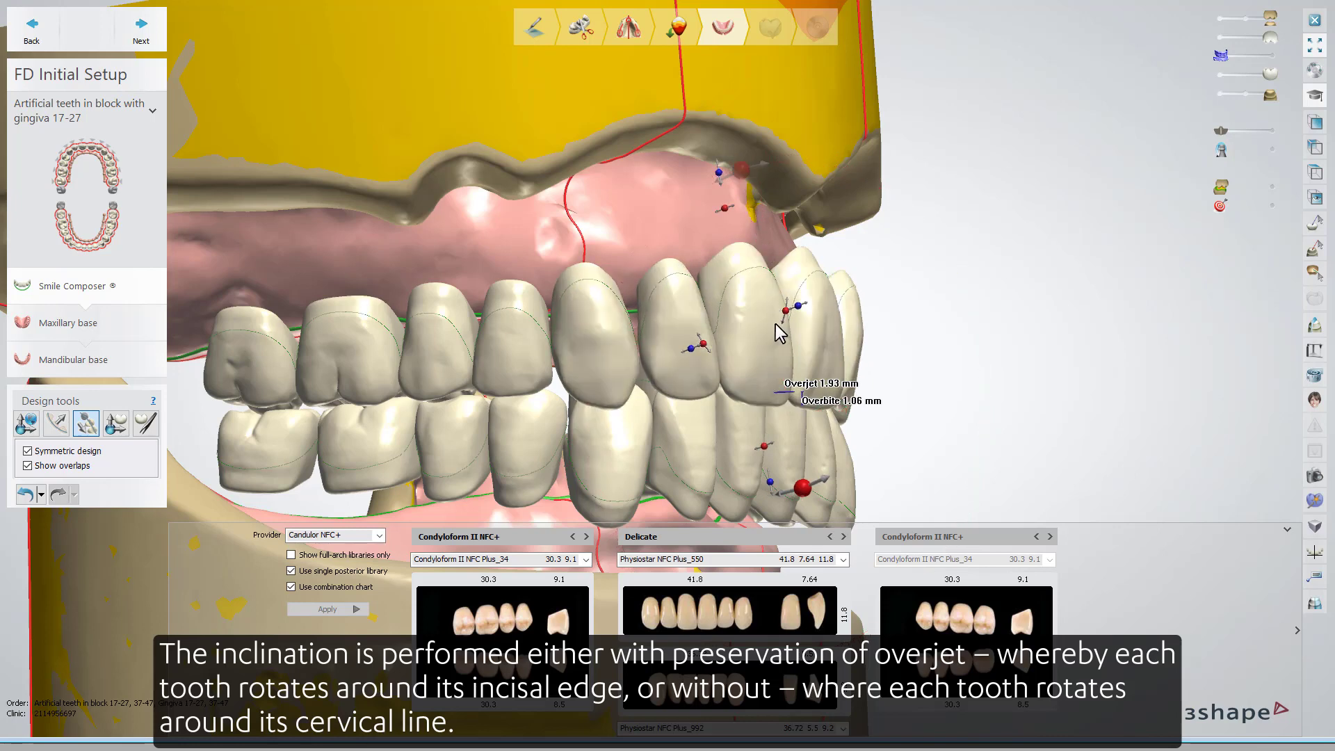
mouse_move(803, 492)
mouse_down()
mouse_move(831, 491)
mouse_move(807, 502)
mouse_up()
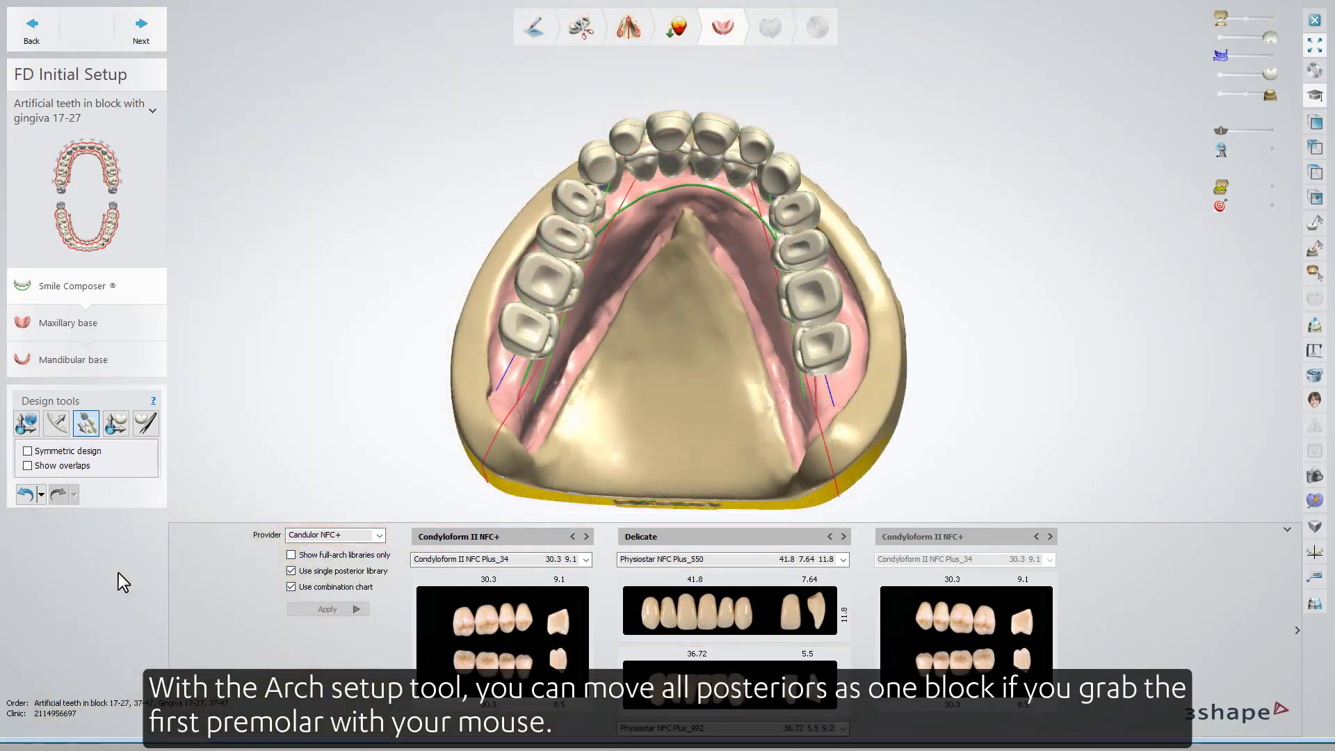
- With Arch setup, move the left posteriors, canine and central incisors to shift the anterior group
click(63, 427)
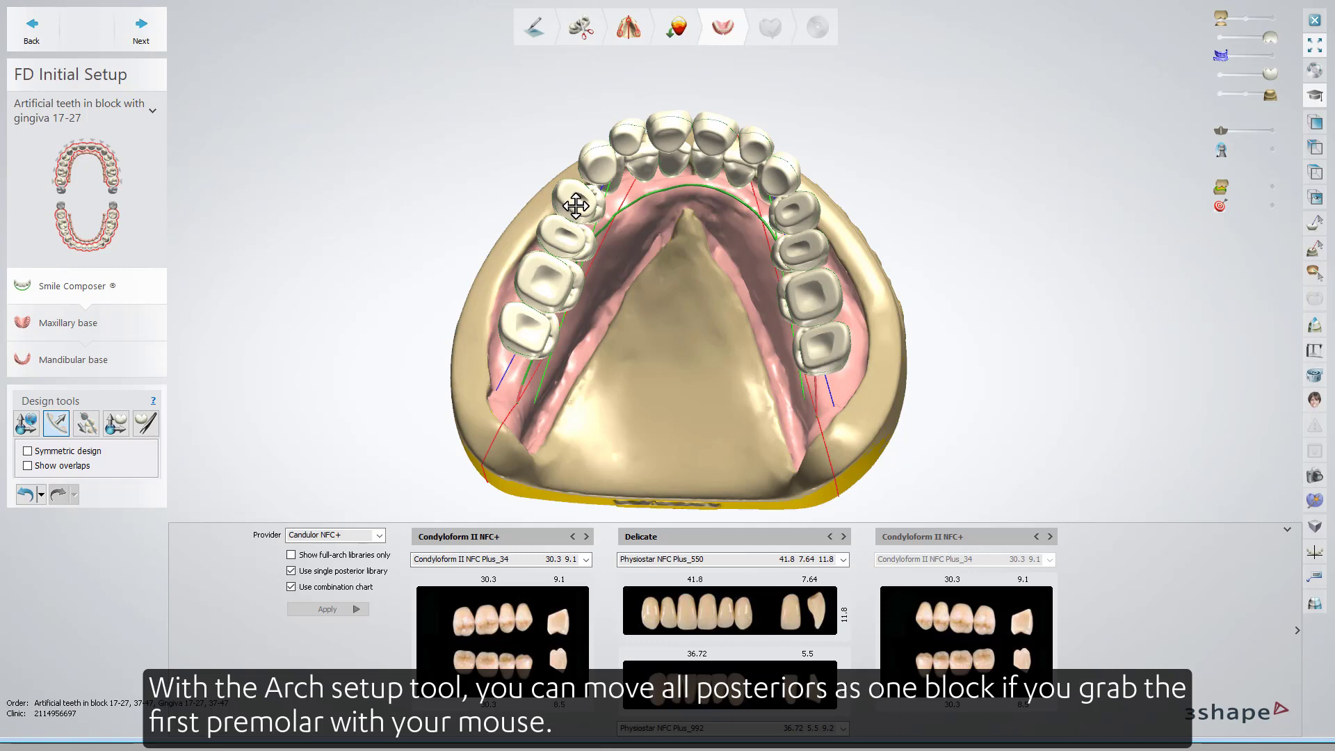
drag(576, 205, 577, 245)
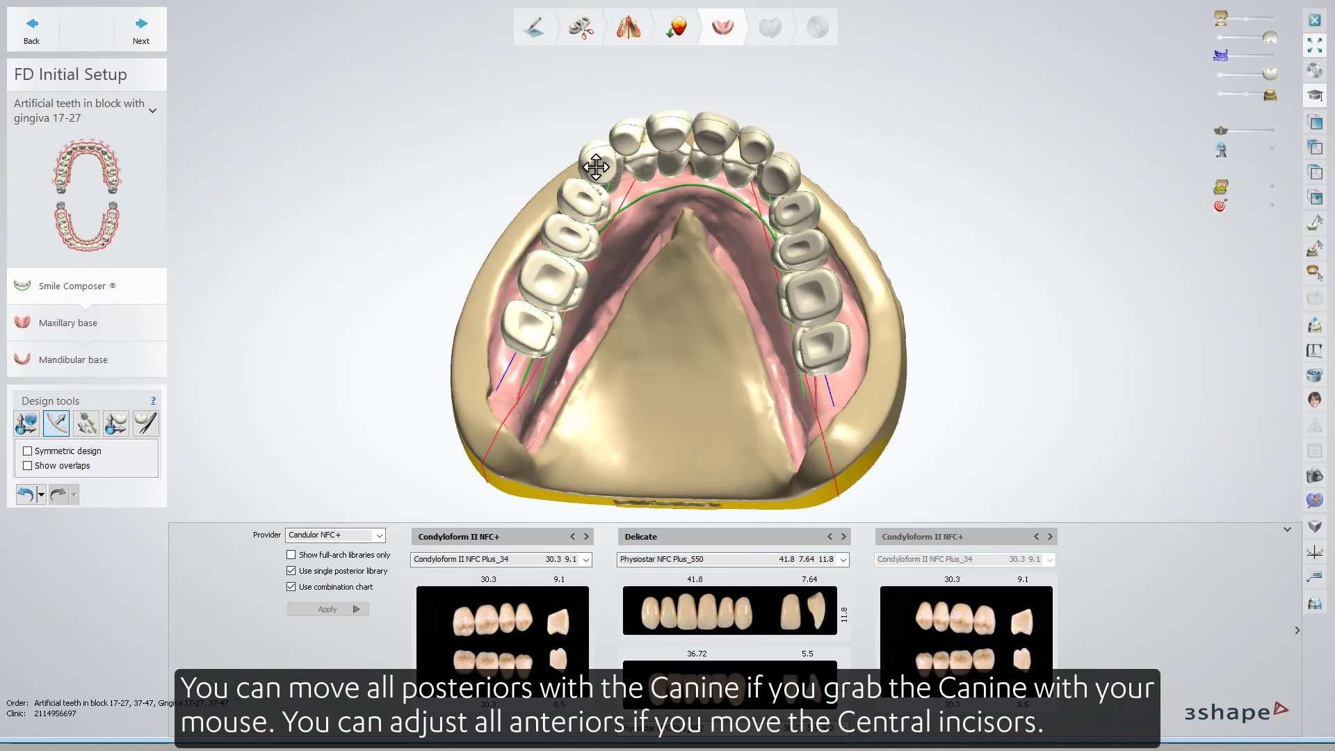
drag(596, 159, 597, 165)
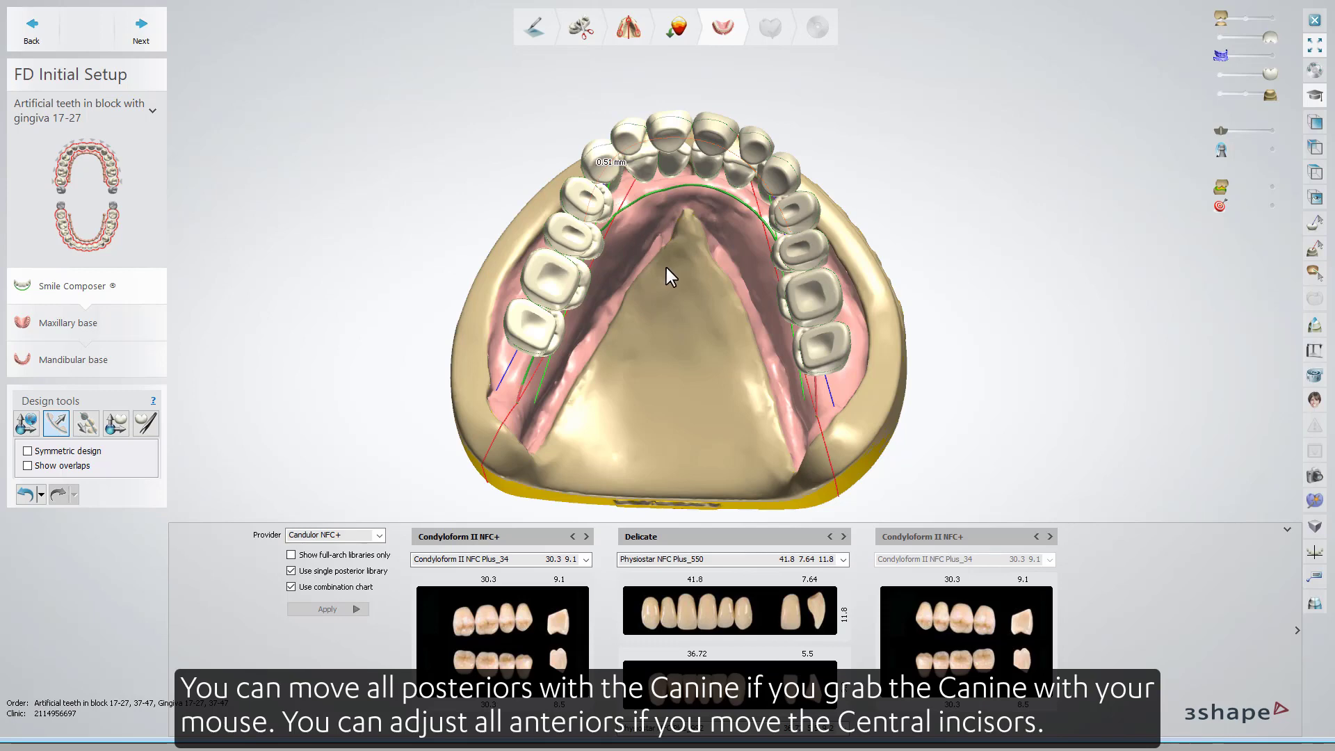
drag(707, 150, 707, 139)
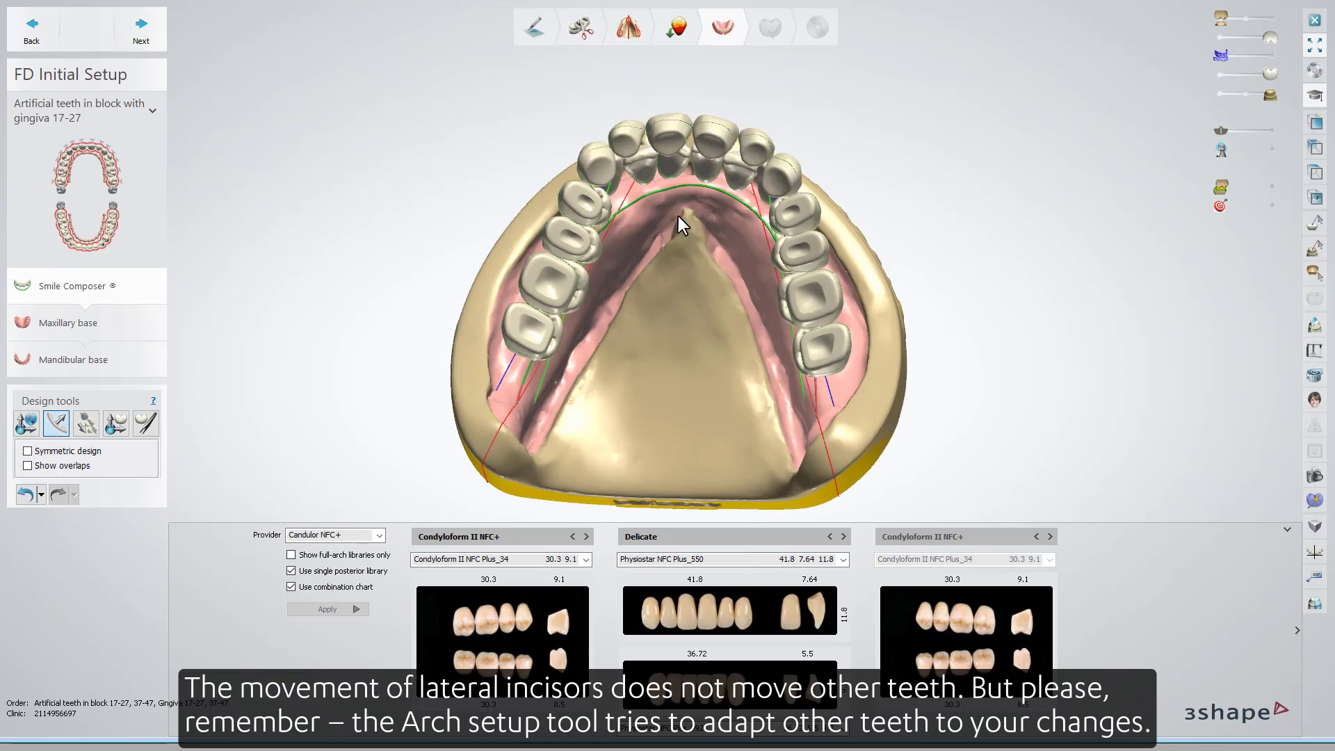
right_drag(678, 220, 678, 235)
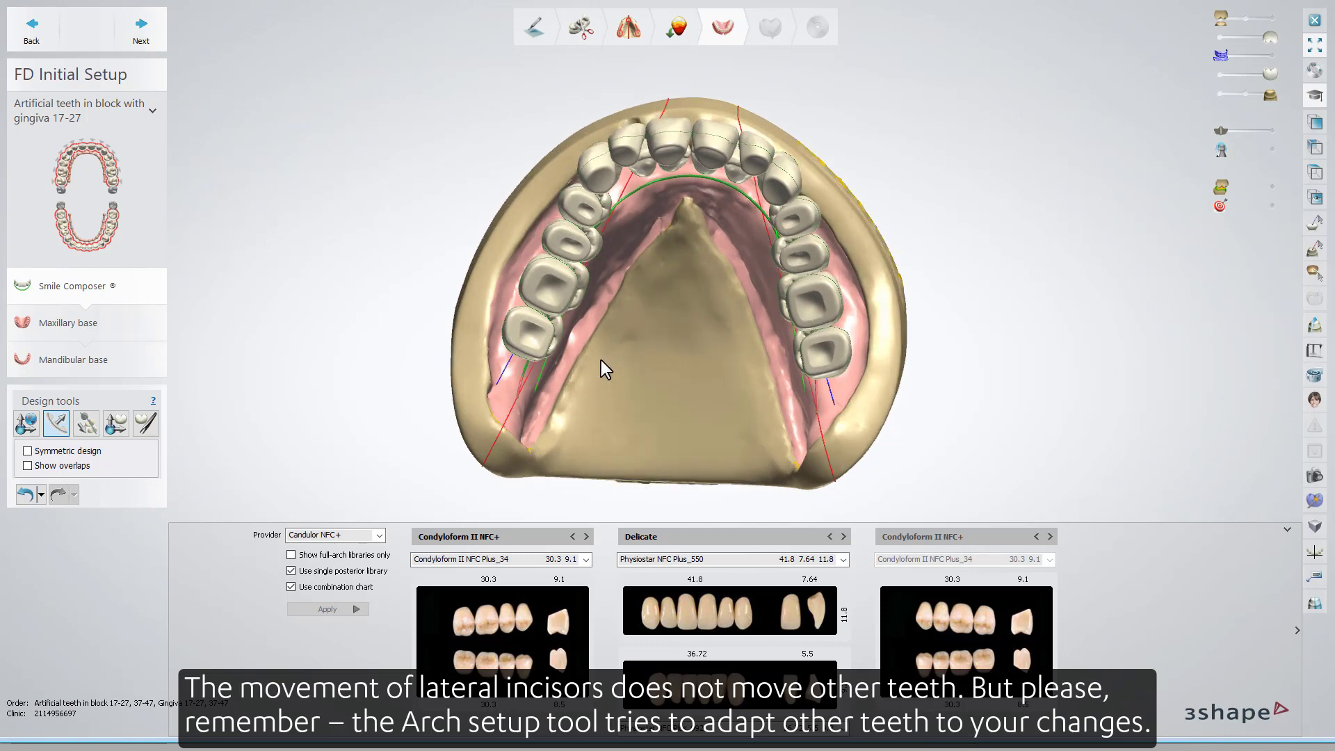
- With Manual arrangement, slightly shift the left posterior block and the anterior block
click(92, 424)
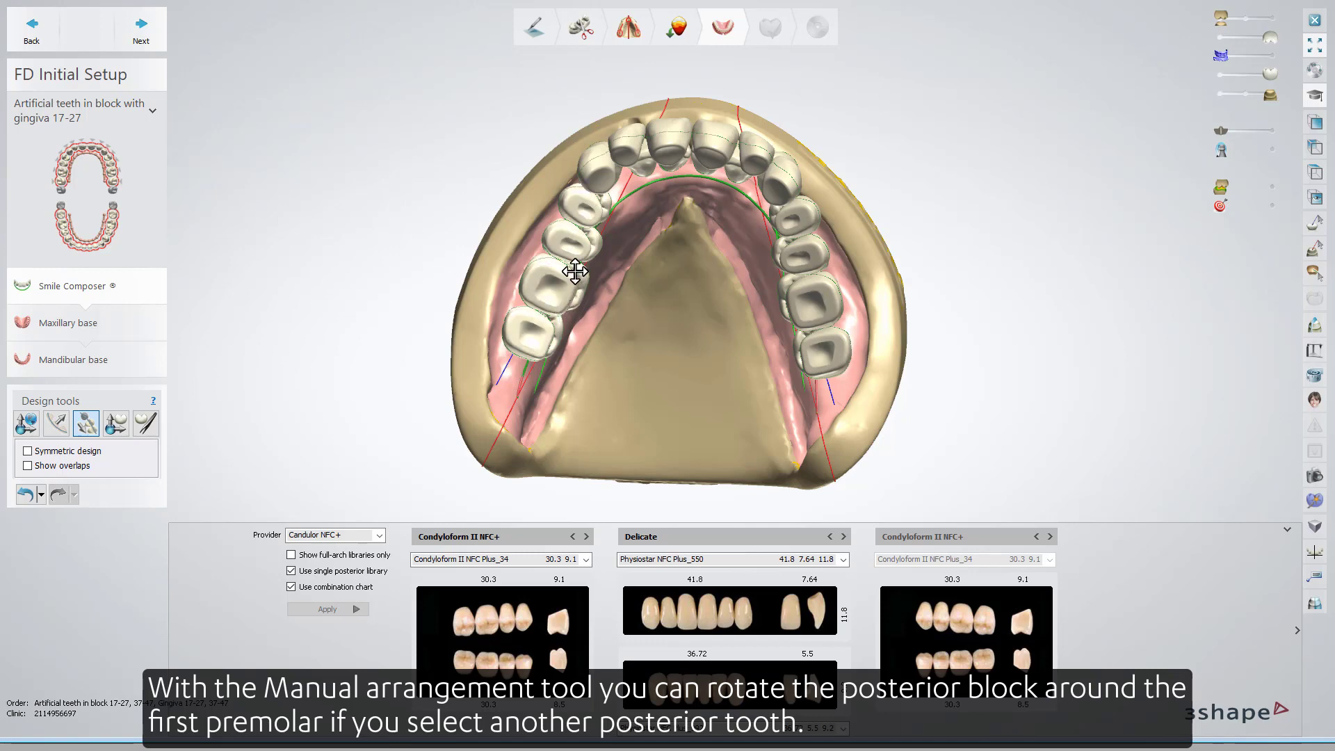
drag(585, 212, 609, 263)
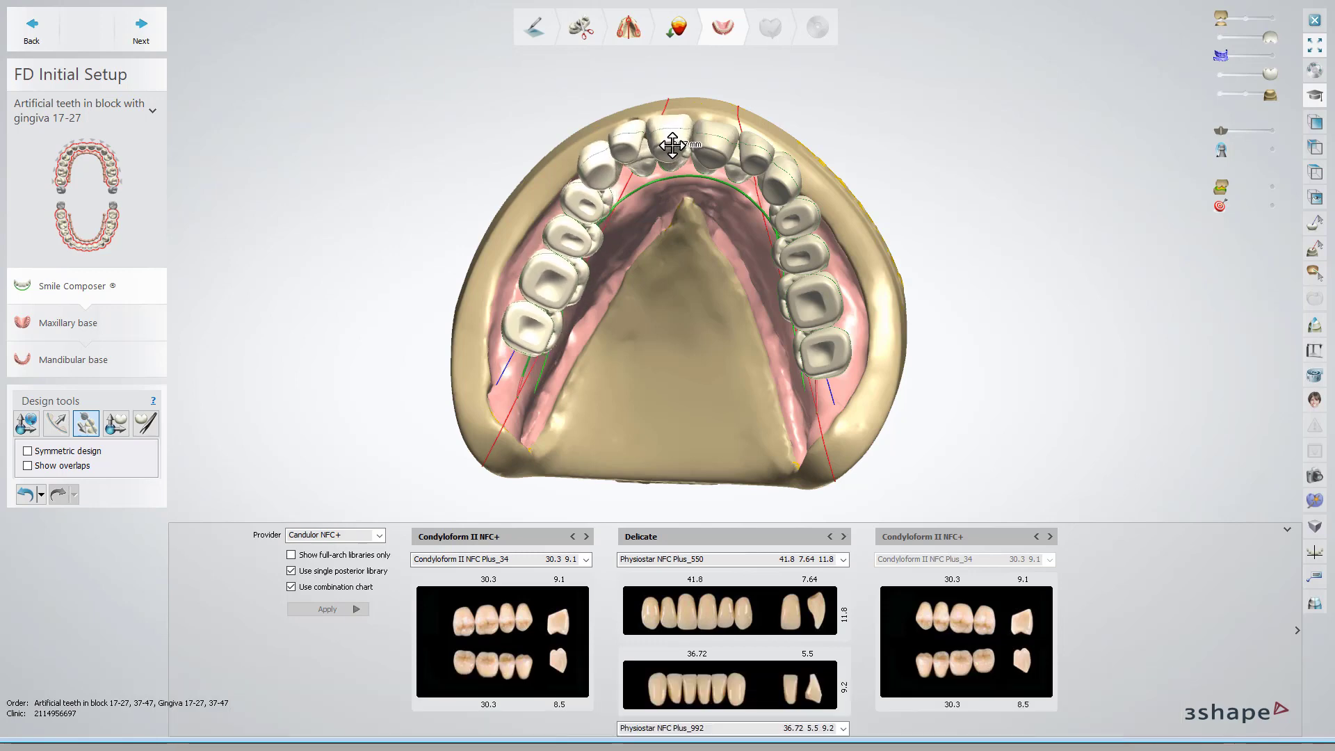
drag(673, 147, 672, 146)
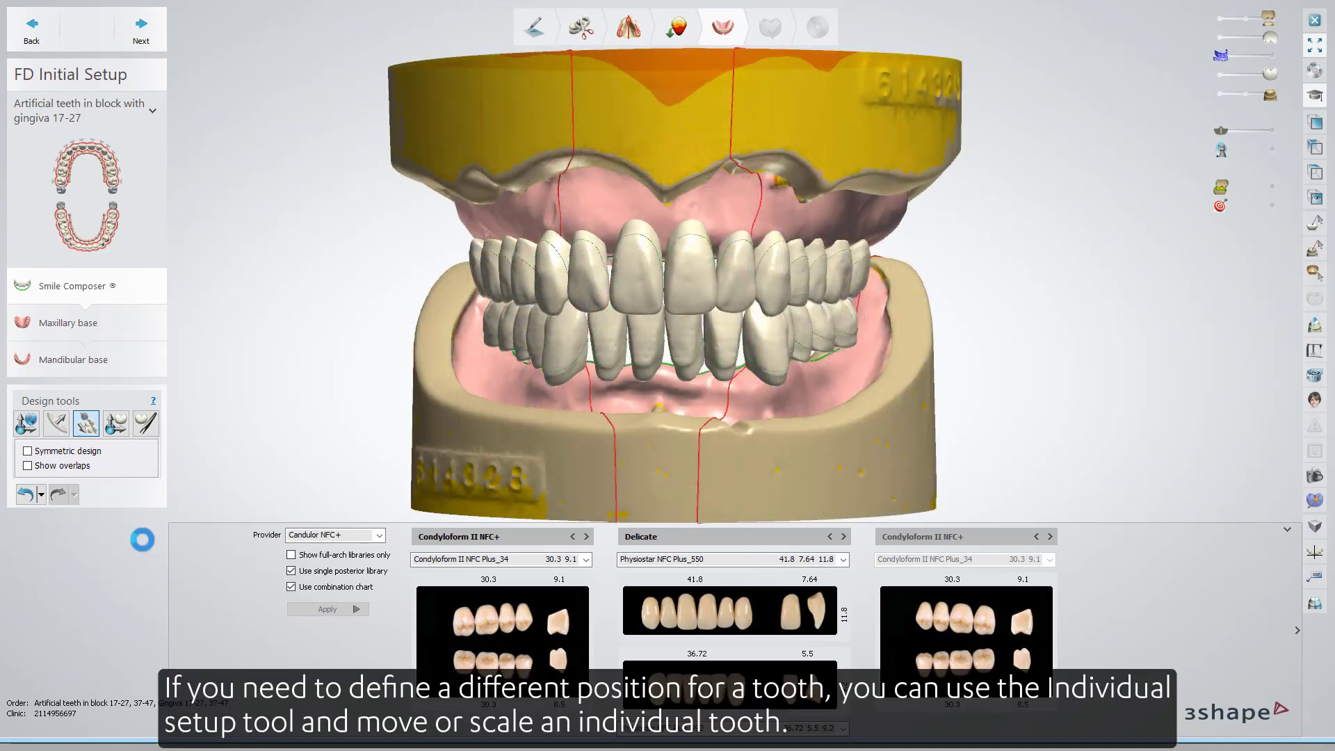
- With Individual setup, lower the upper central incisor, shift it 0.33 mm sideways and rotate it
click(116, 422)
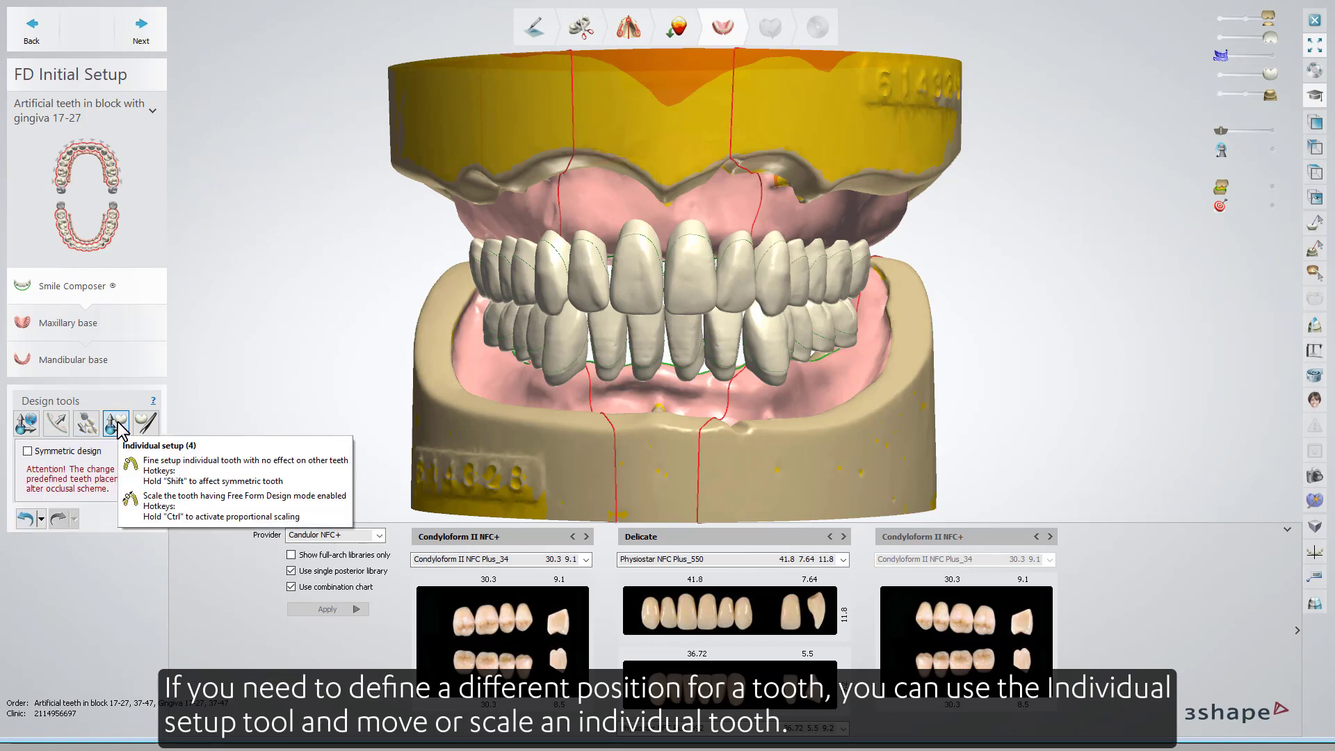
click(631, 297)
scroll(631, 297, up, 5)
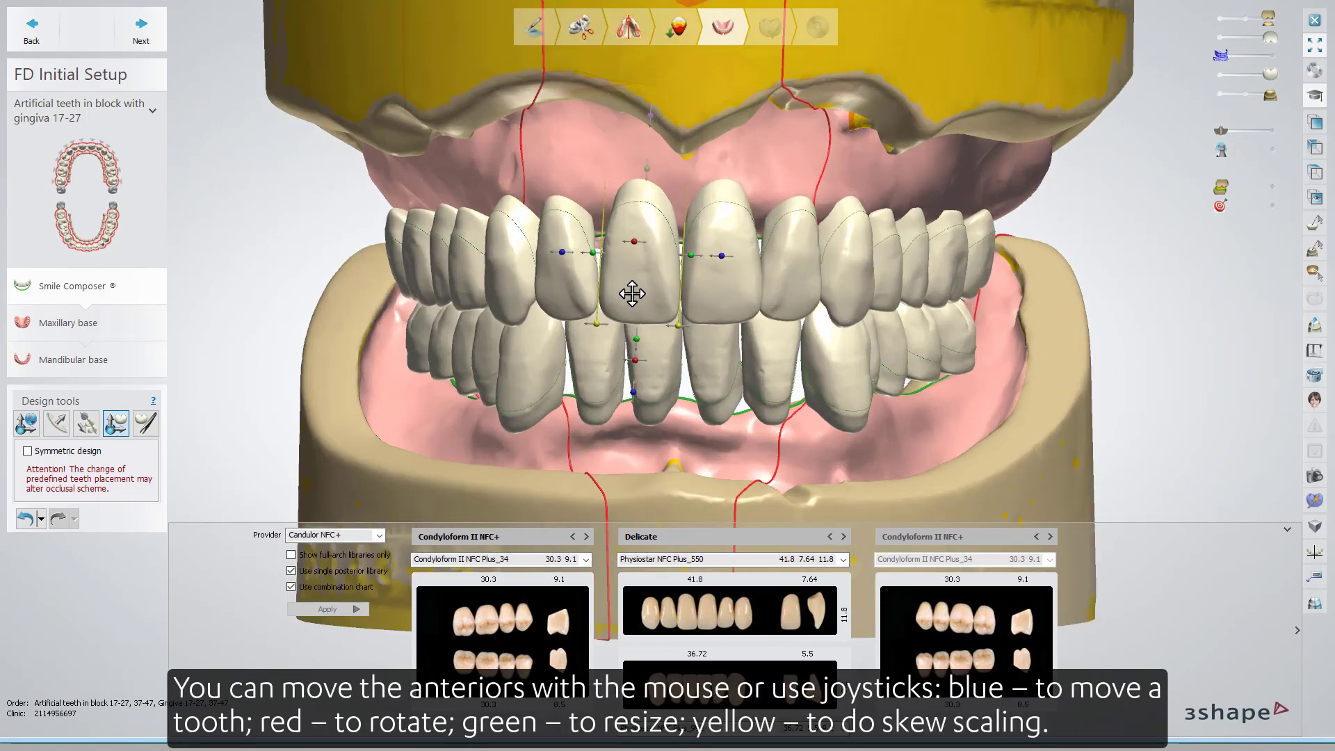
drag(632, 293, 632, 303)
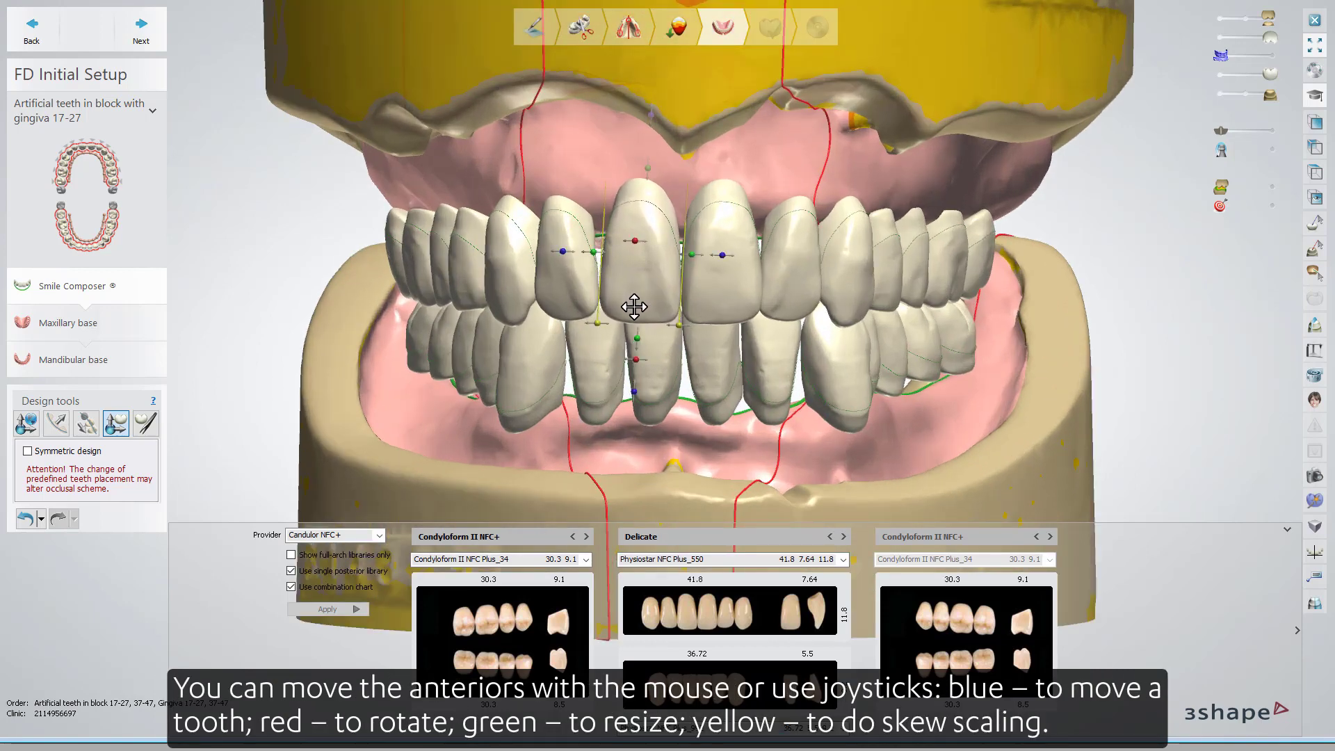
drag(562, 251, 561, 254)
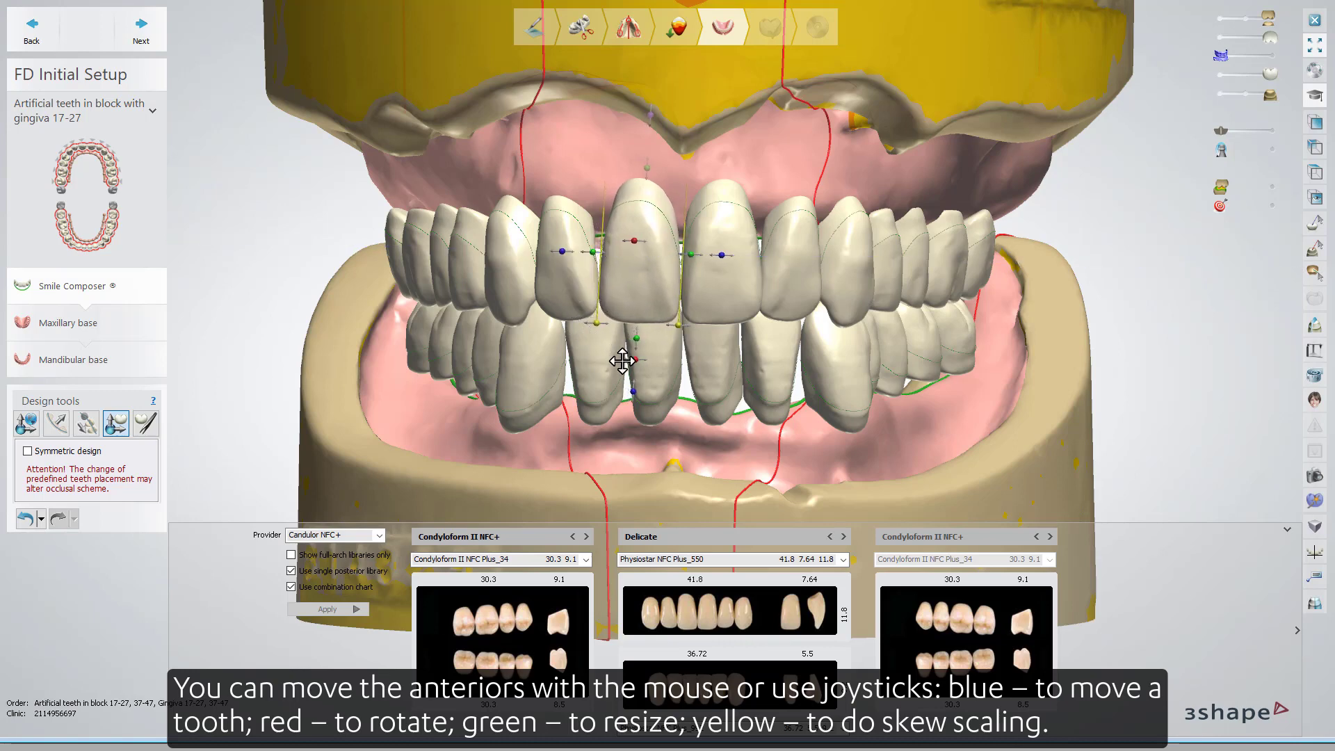
drag(633, 360, 595, 327)
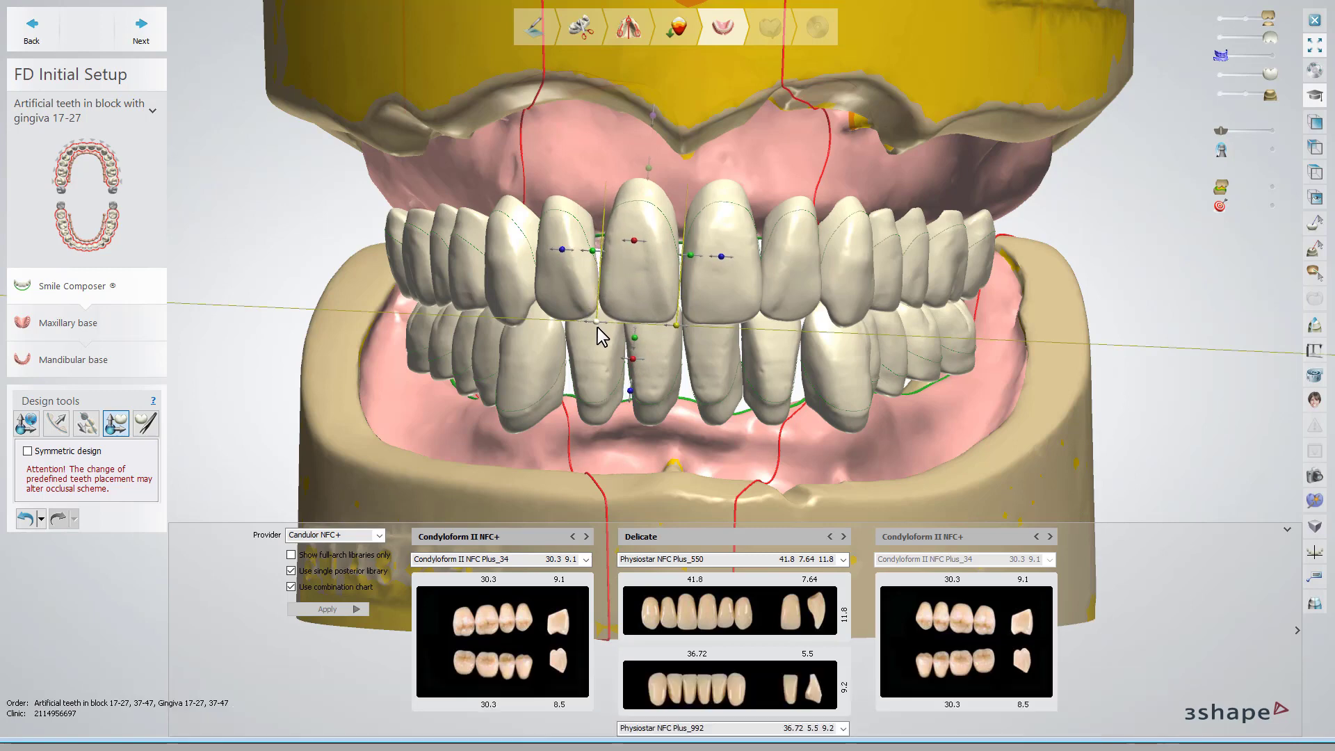
scroll(598, 327, up, 3)
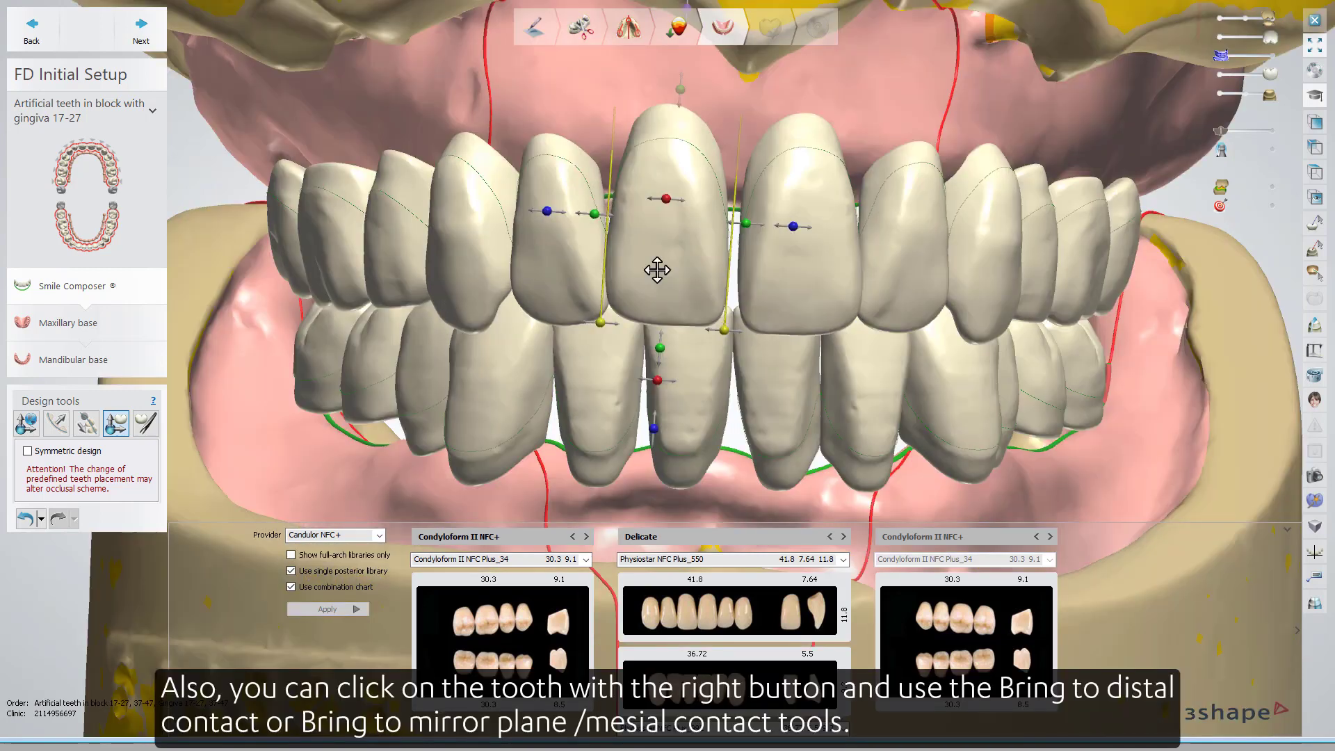
- Bring the upper incisor to the mirror plane and hide the lower teeth and jaw
right_click(657, 270)
click(677, 279)
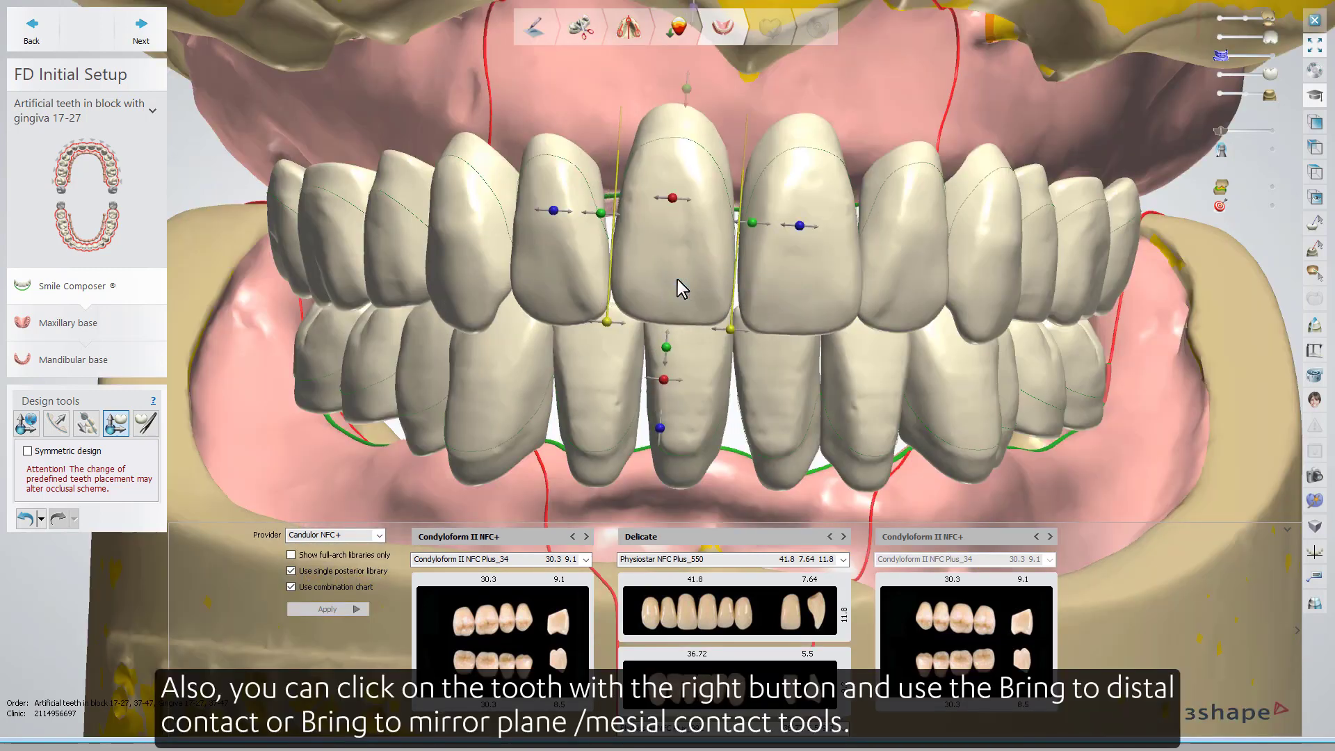
right_click(677, 280)
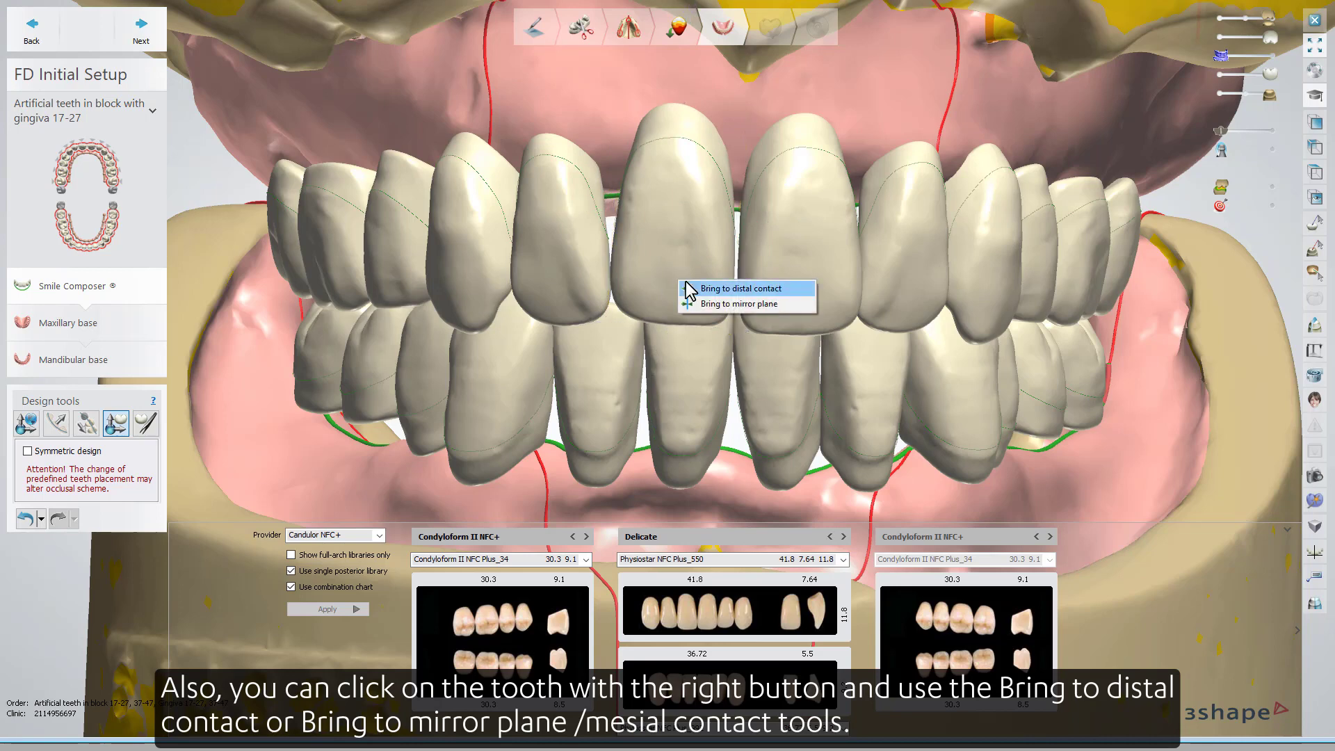
click(704, 304)
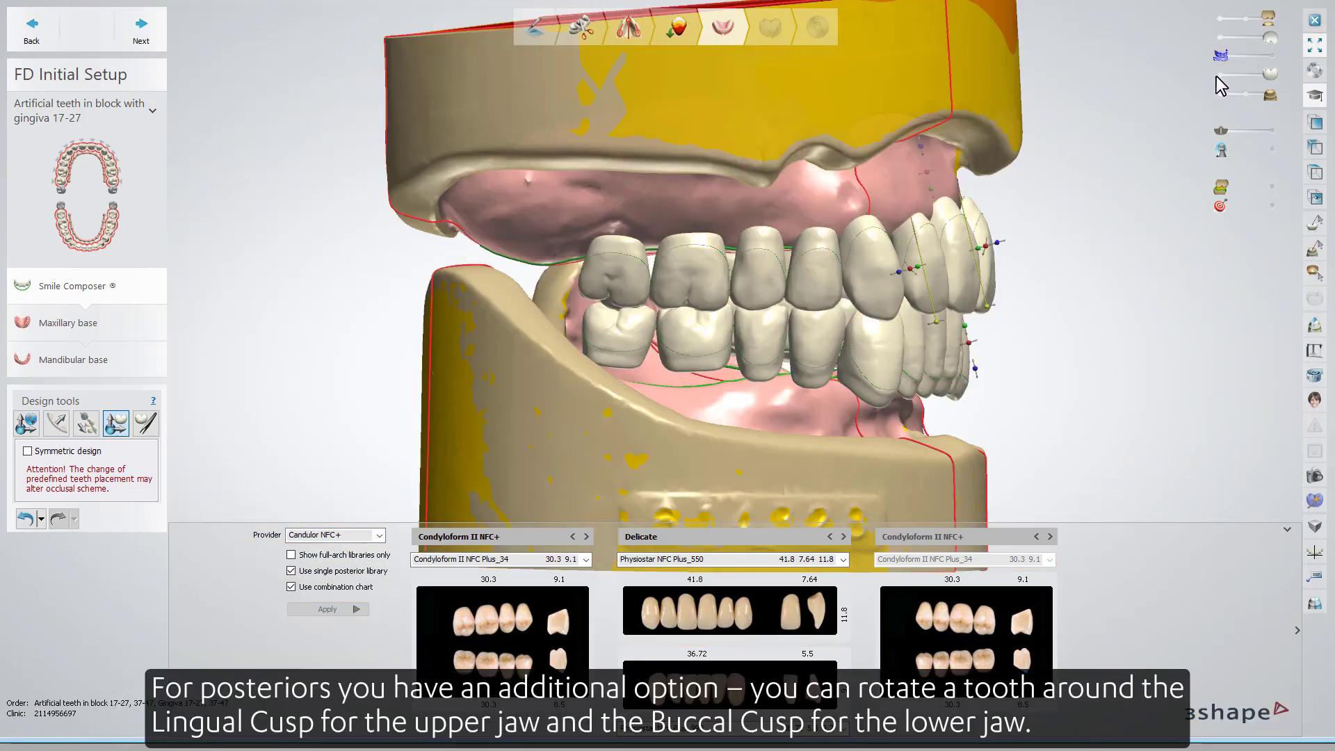
click(1216, 75)
click(1217, 96)
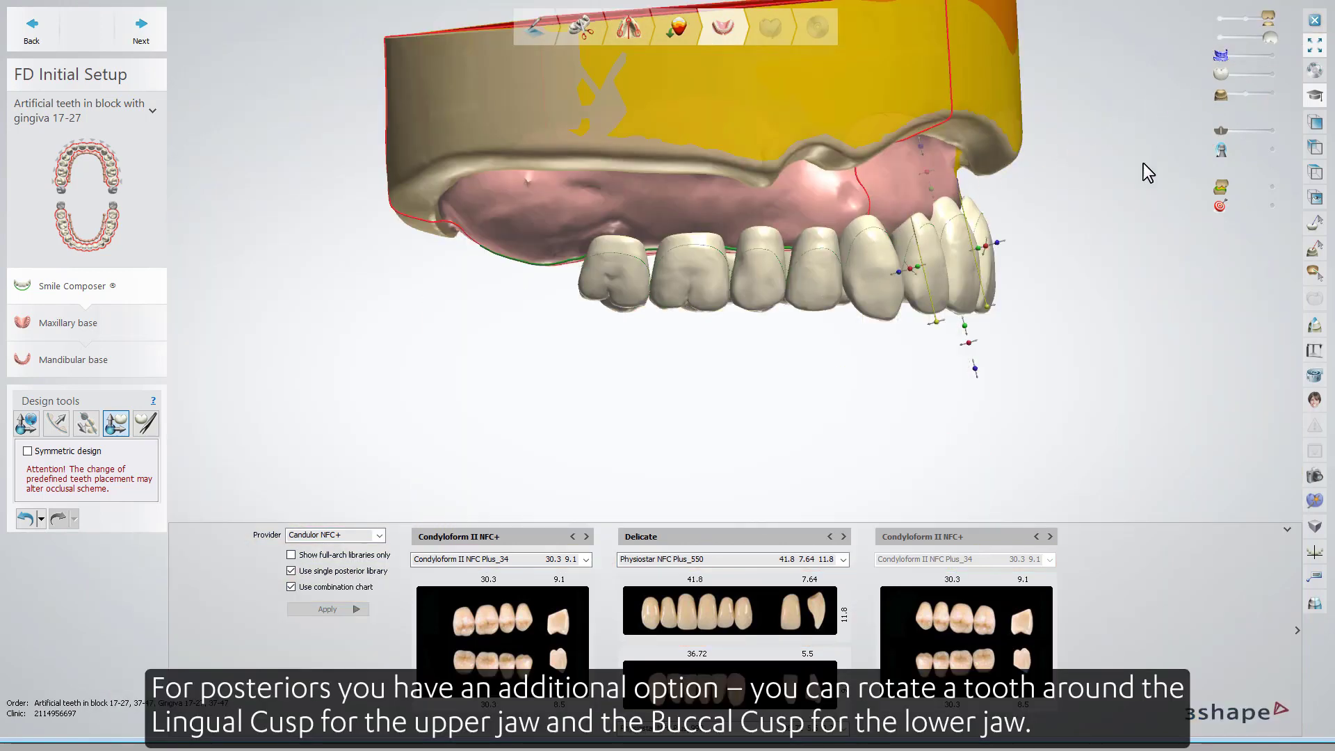
- In occlusal view, rotate an upper molar around its axis
click(689, 285)
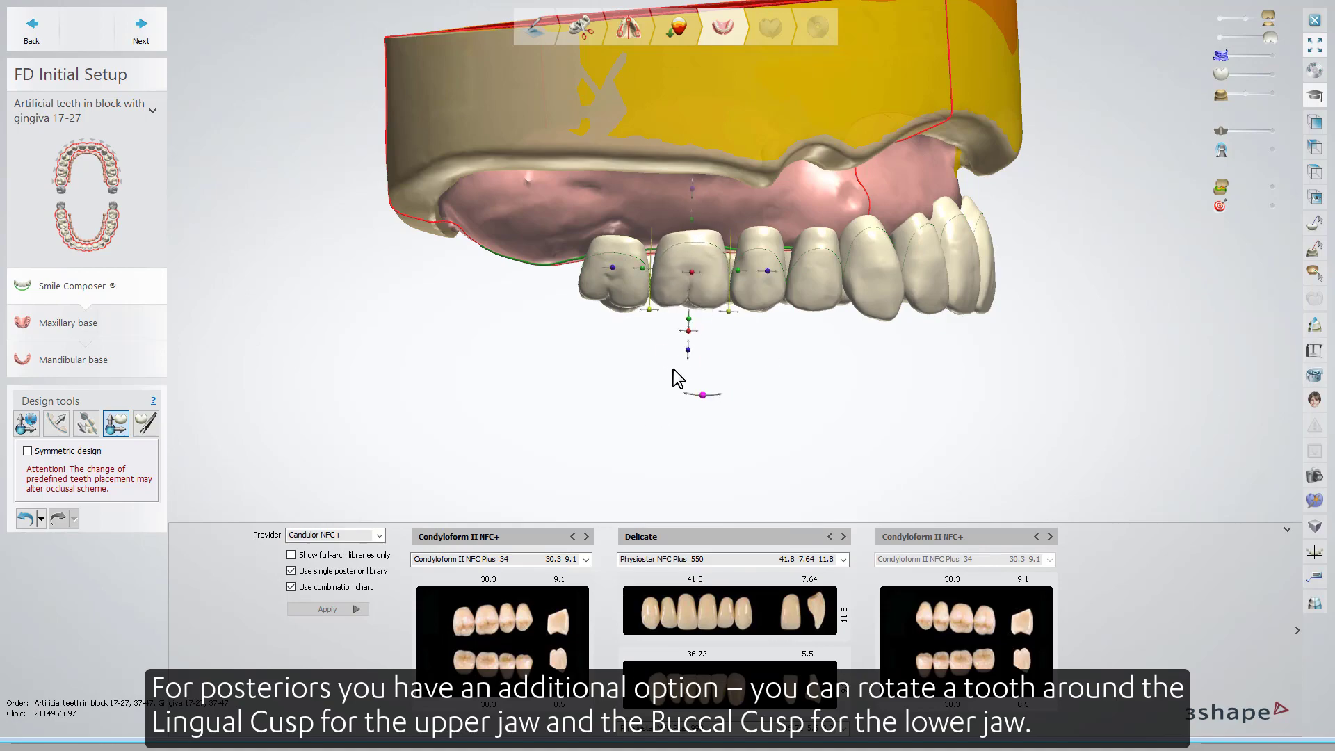
right_drag(673, 369, 673, 226)
scroll(673, 226, up, 5)
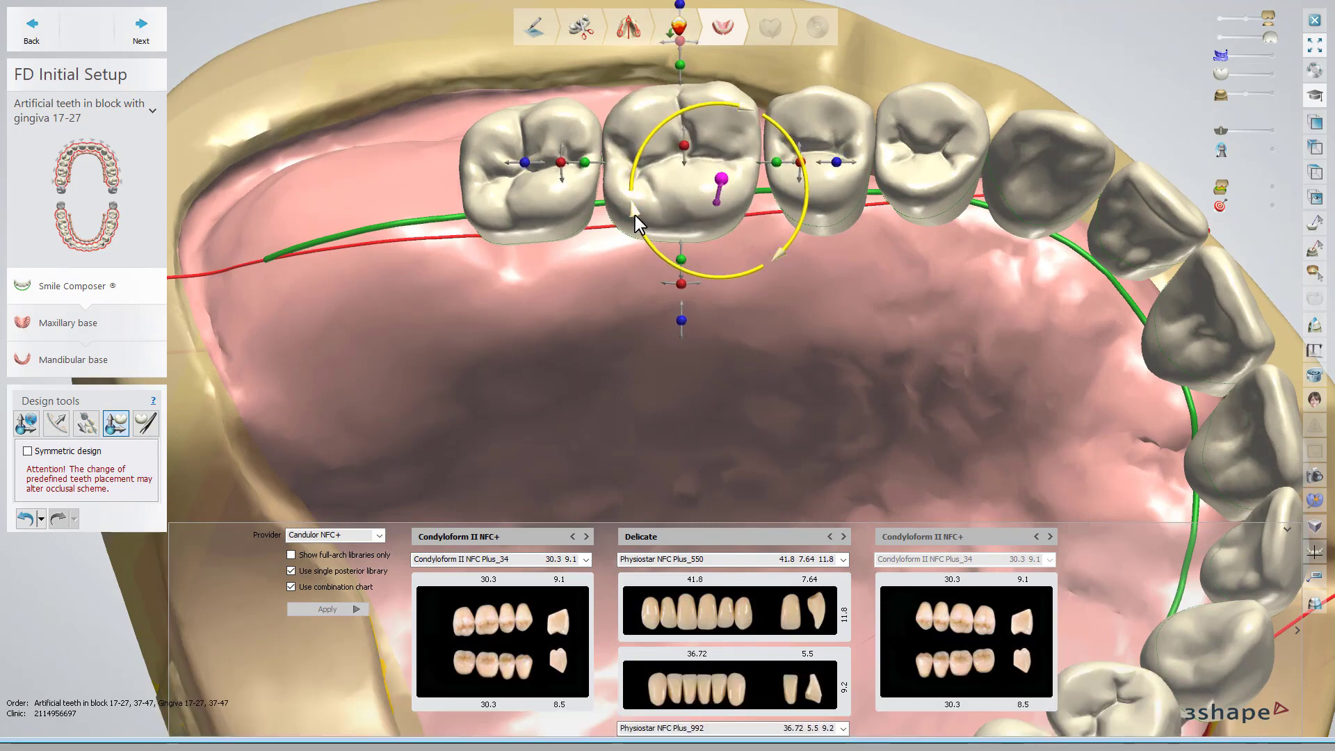
drag(636, 215, 646, 212)
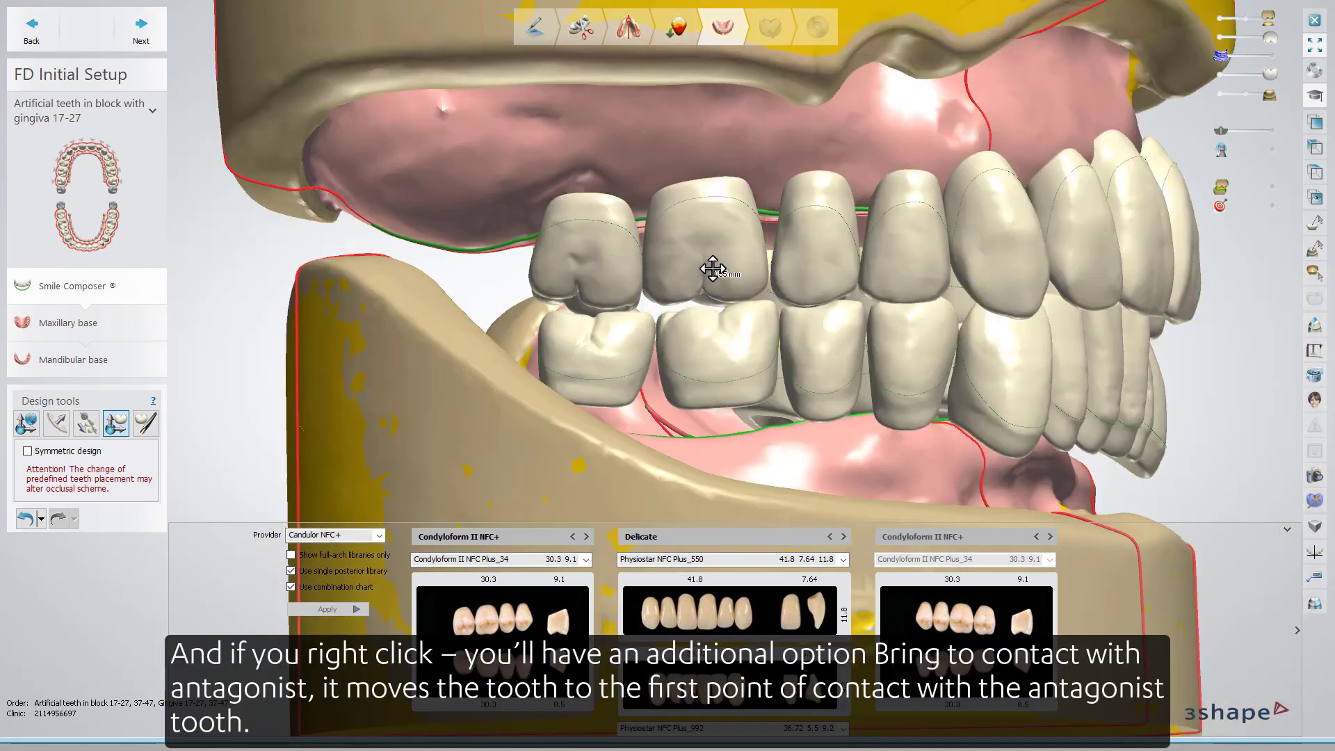
- Bring the upper premolar into contact with its opposing lower tooth
click(714, 268)
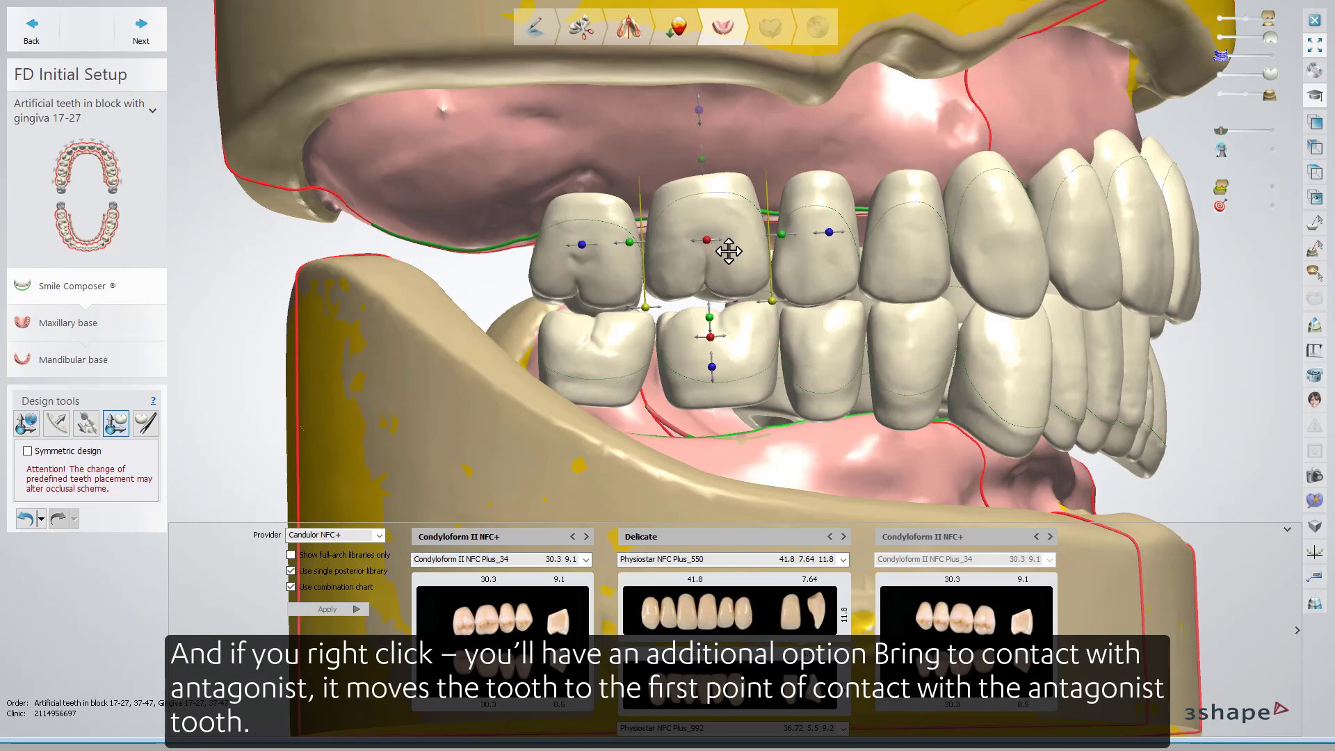
right_click(728, 251)
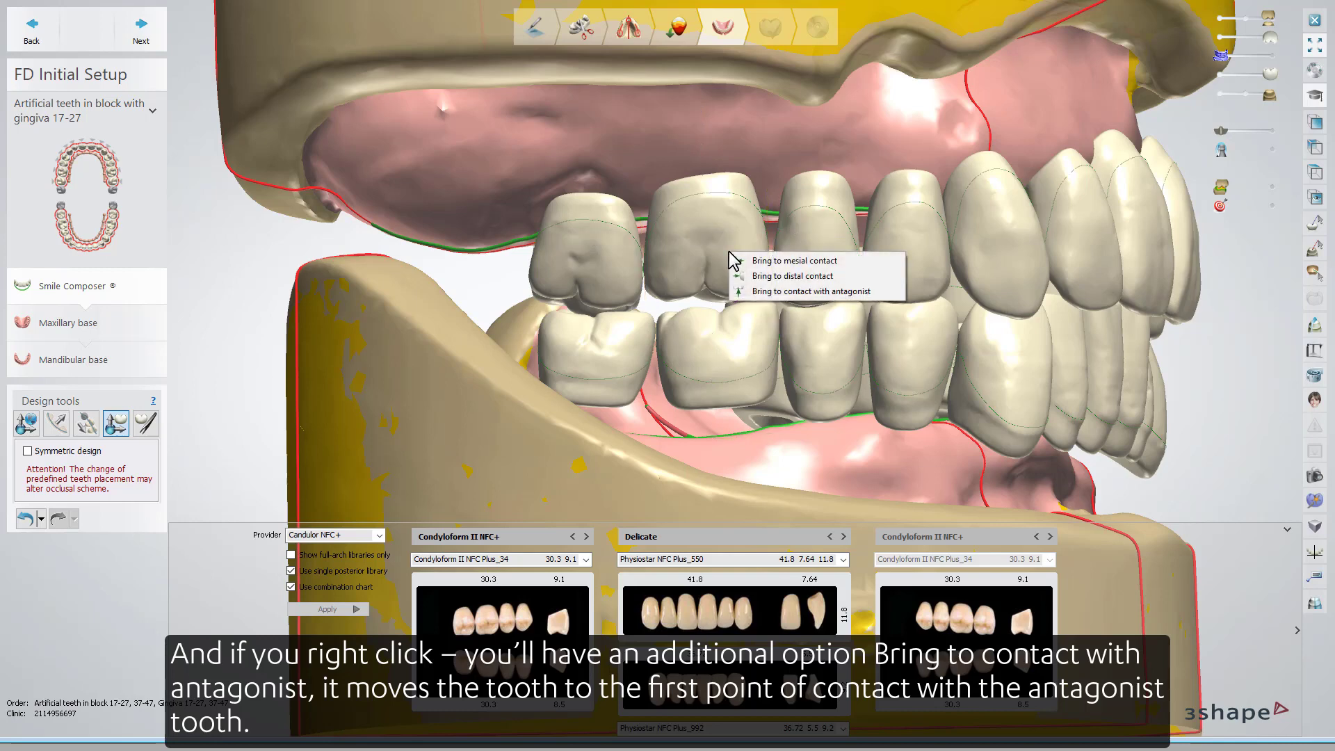
click(768, 293)
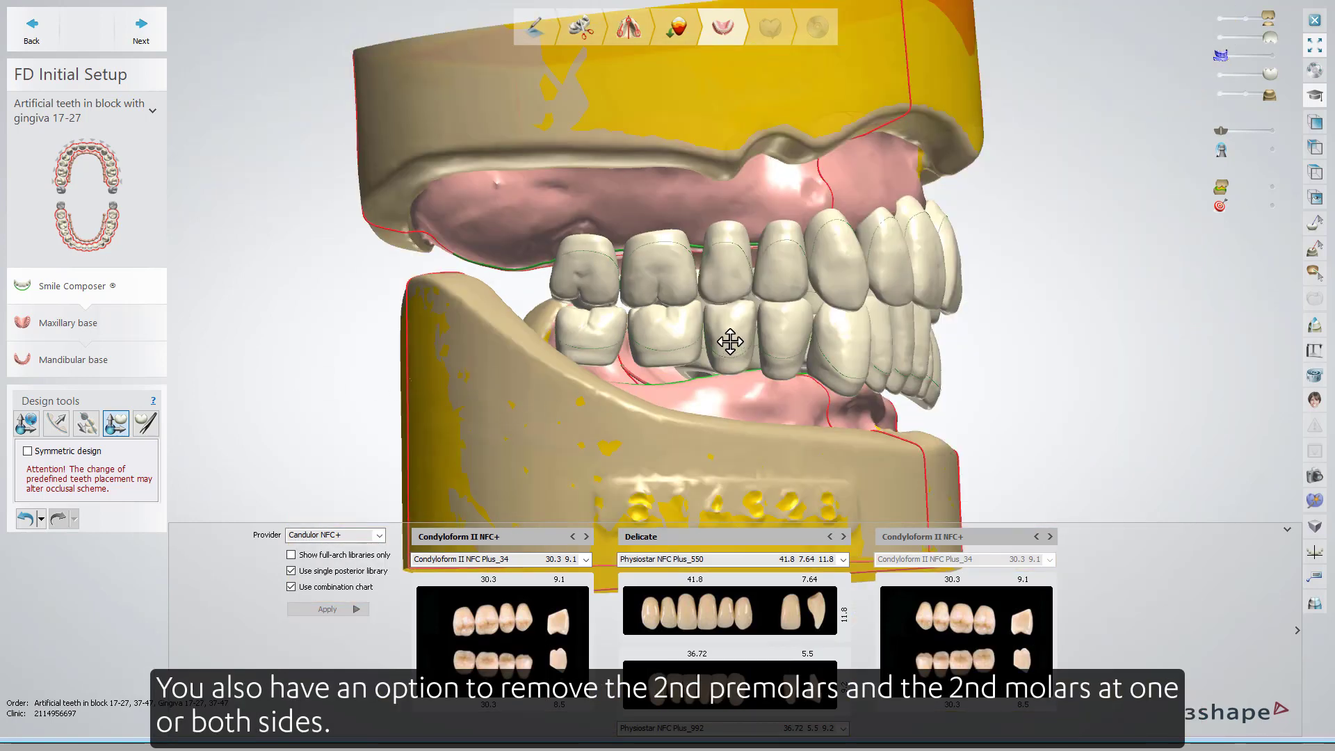
- Delete the second premolars on this side, then set another lower tooth against its antagonist
right_click(729, 341)
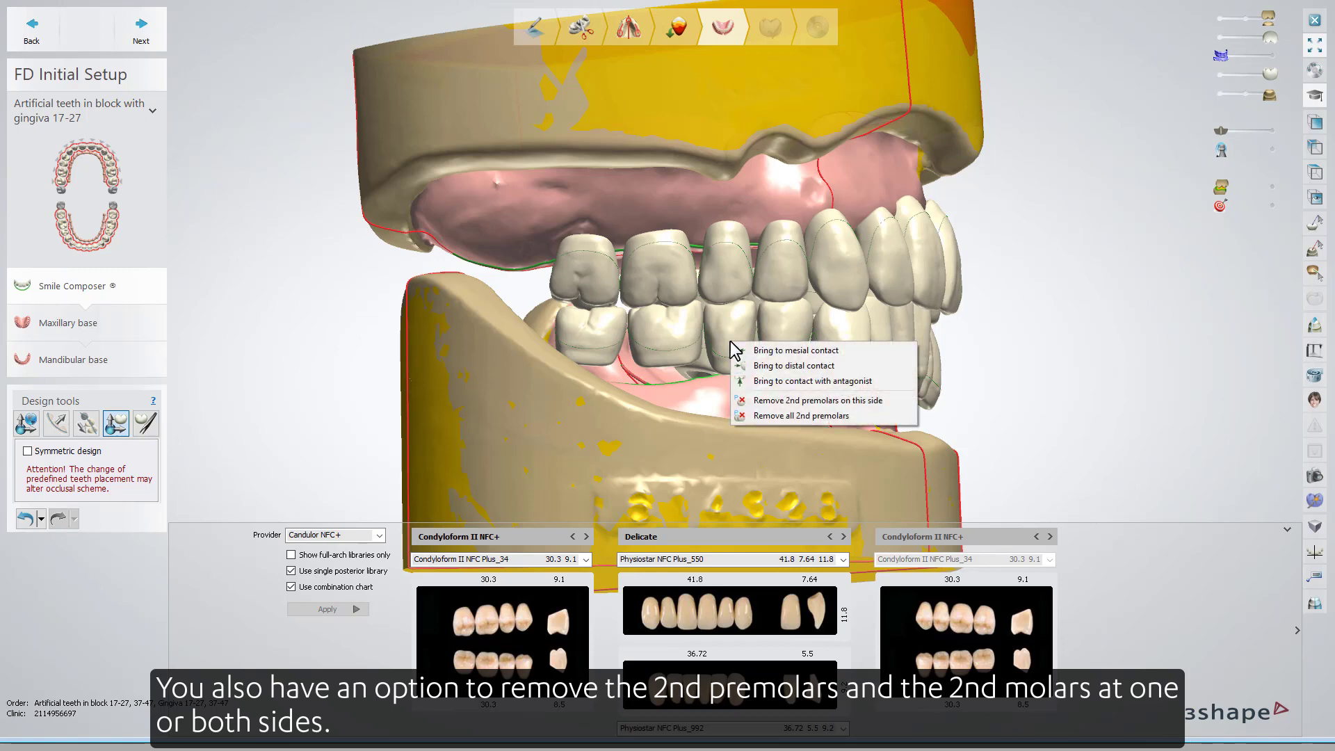
click(767, 402)
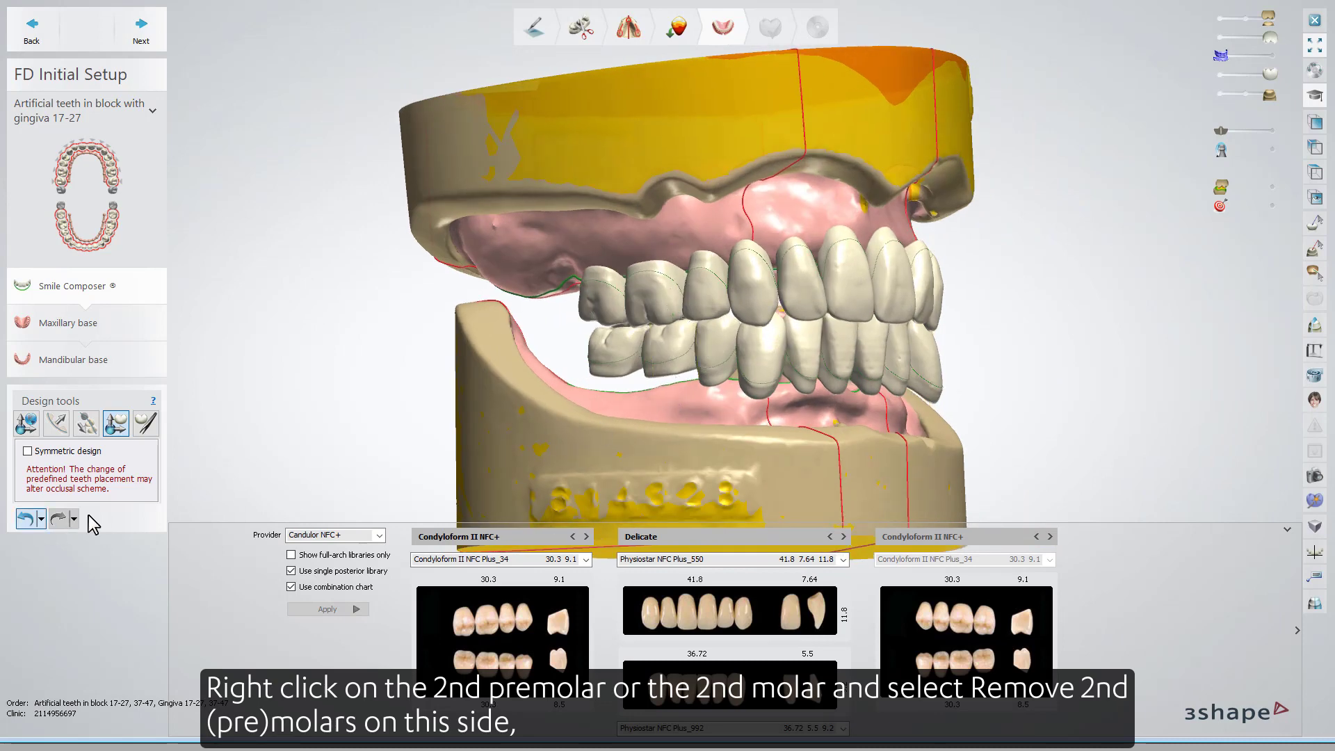
right_click(704, 347)
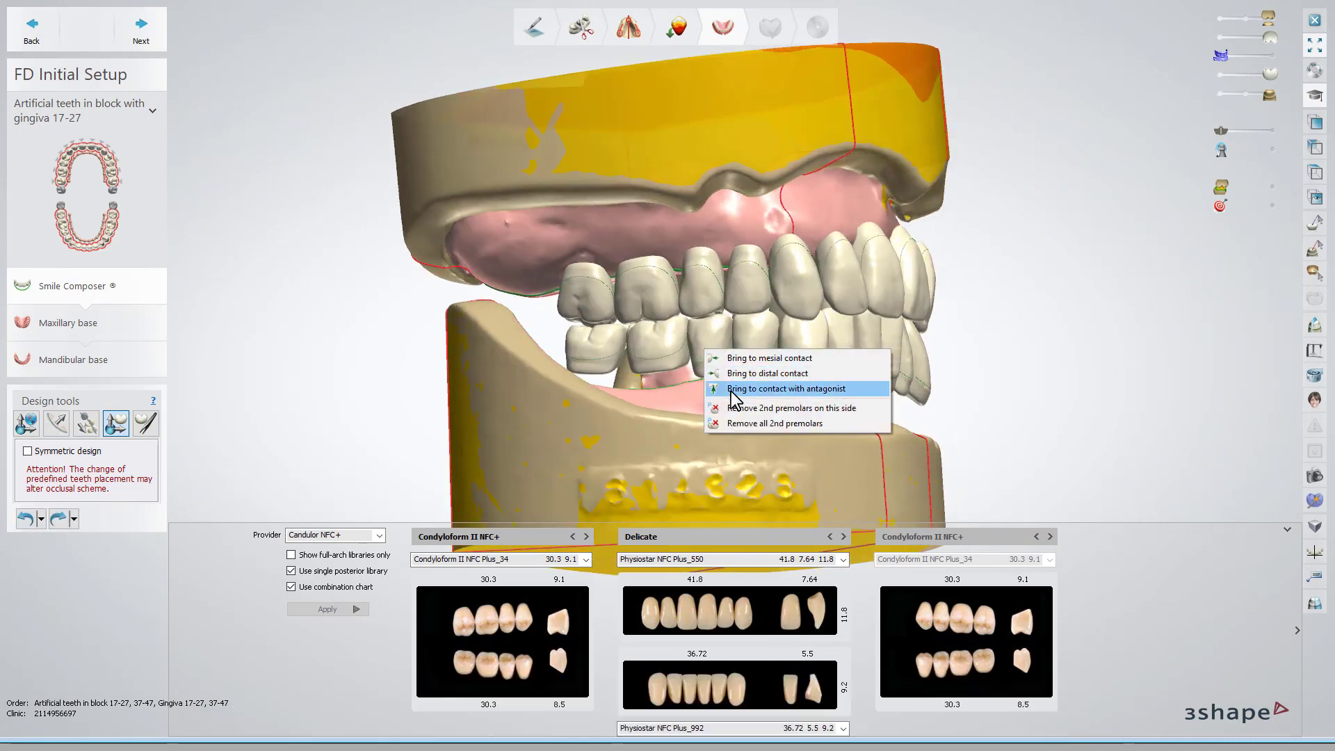
click(728, 420)
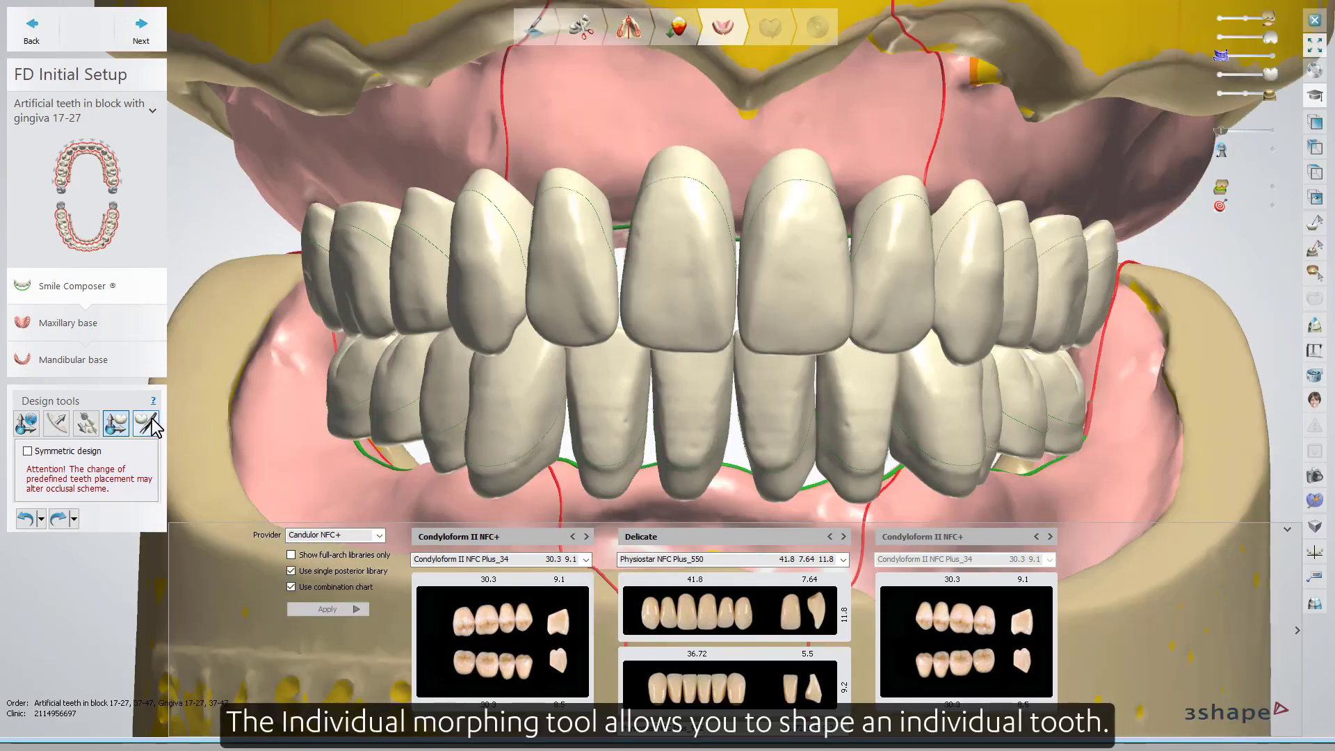
click(148, 423)
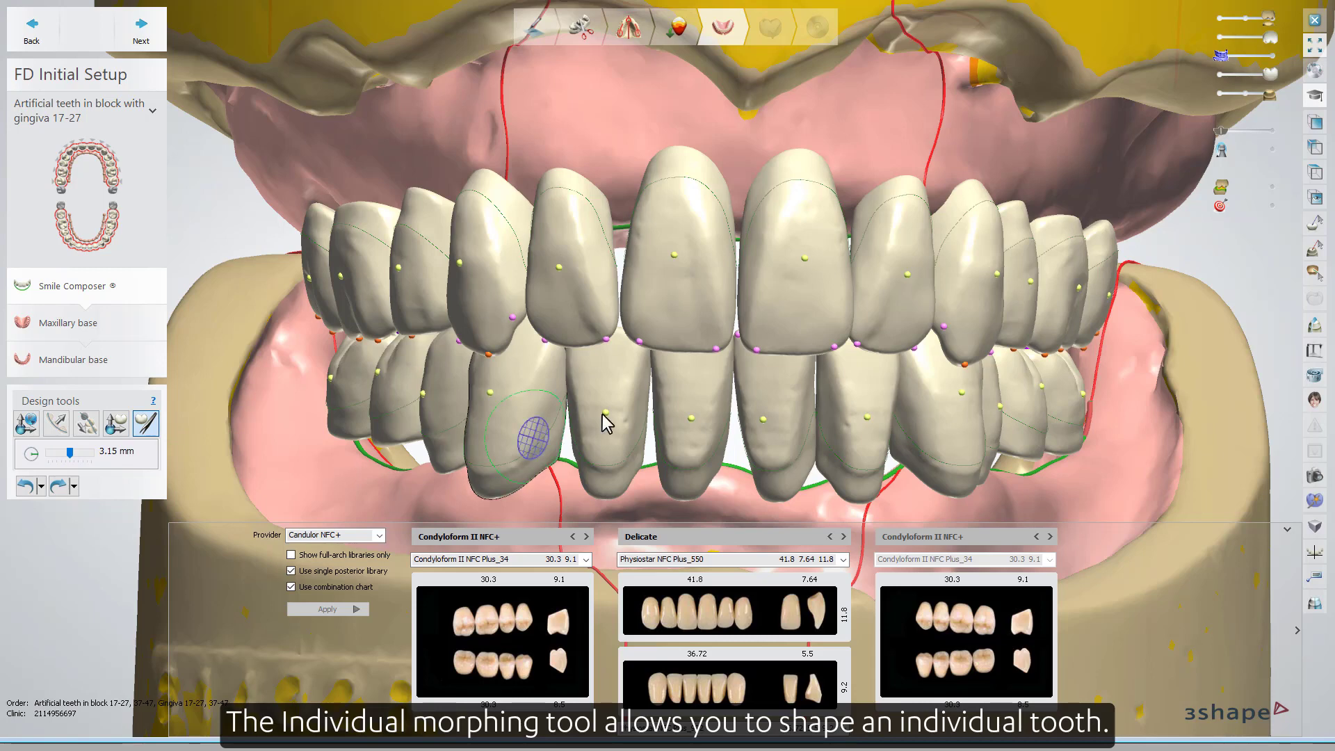
click(643, 341)
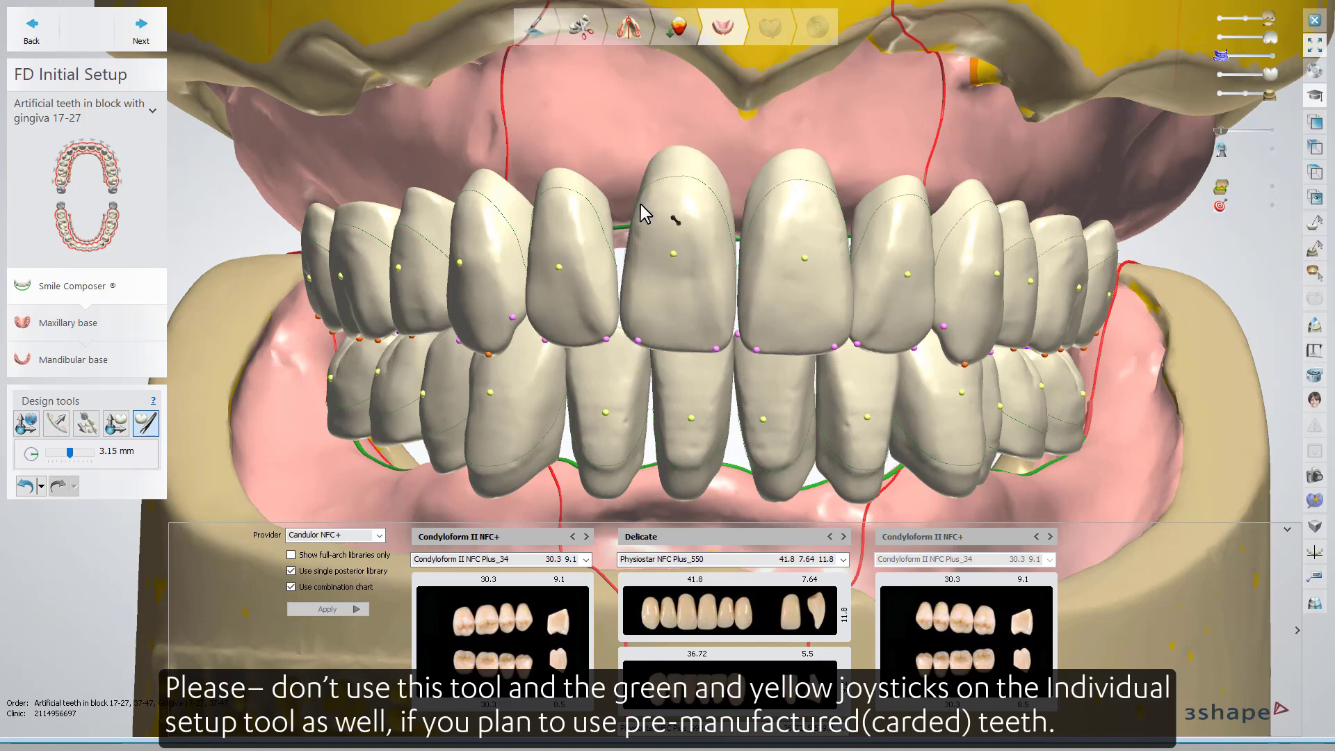
click(670, 319)
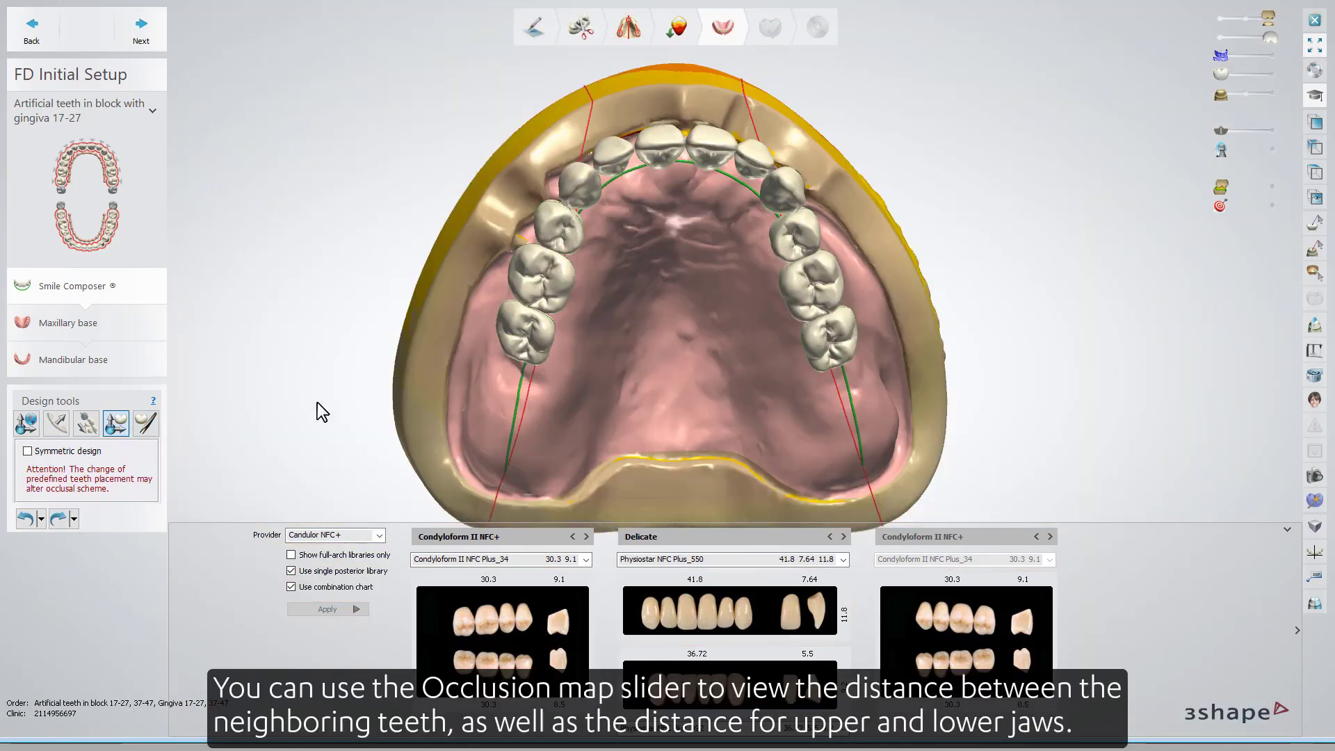
- Turn on the occlusion distance colour map and zoom into the upper arch
click(1273, 187)
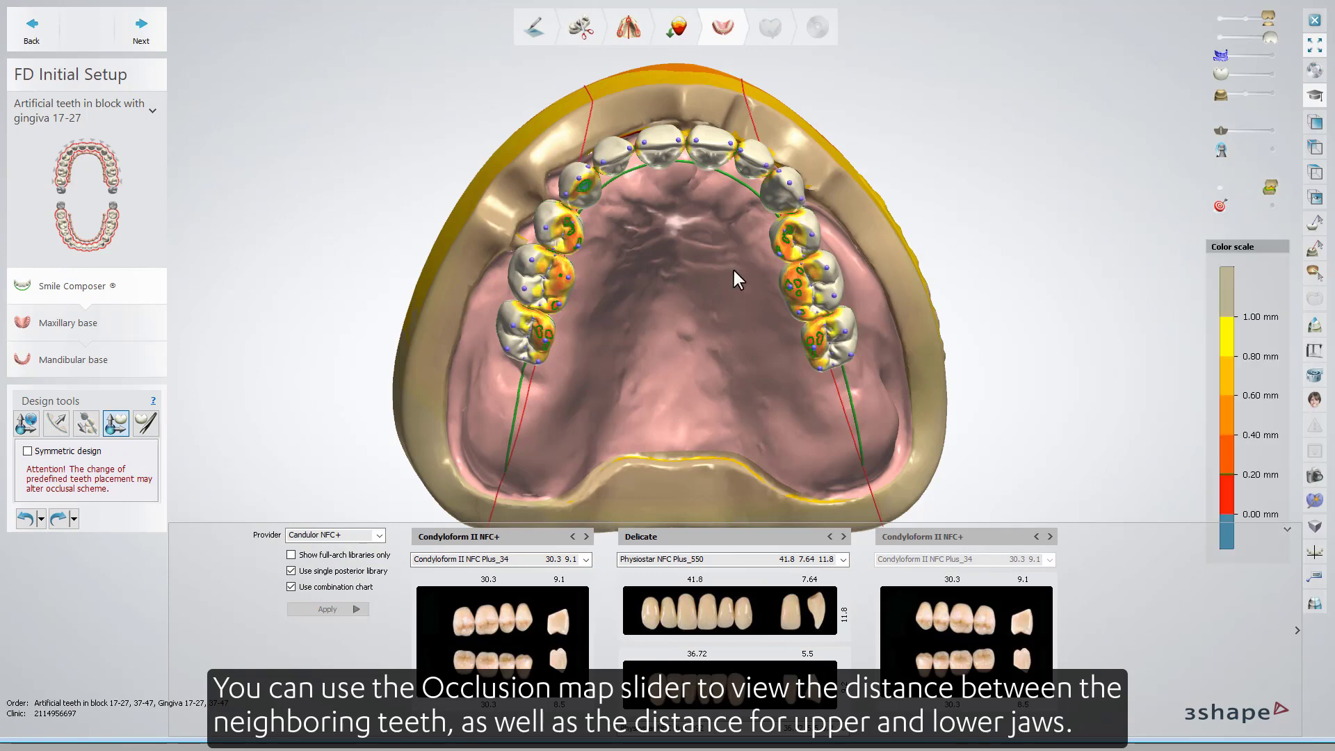
scroll(623, 276, up, 5)
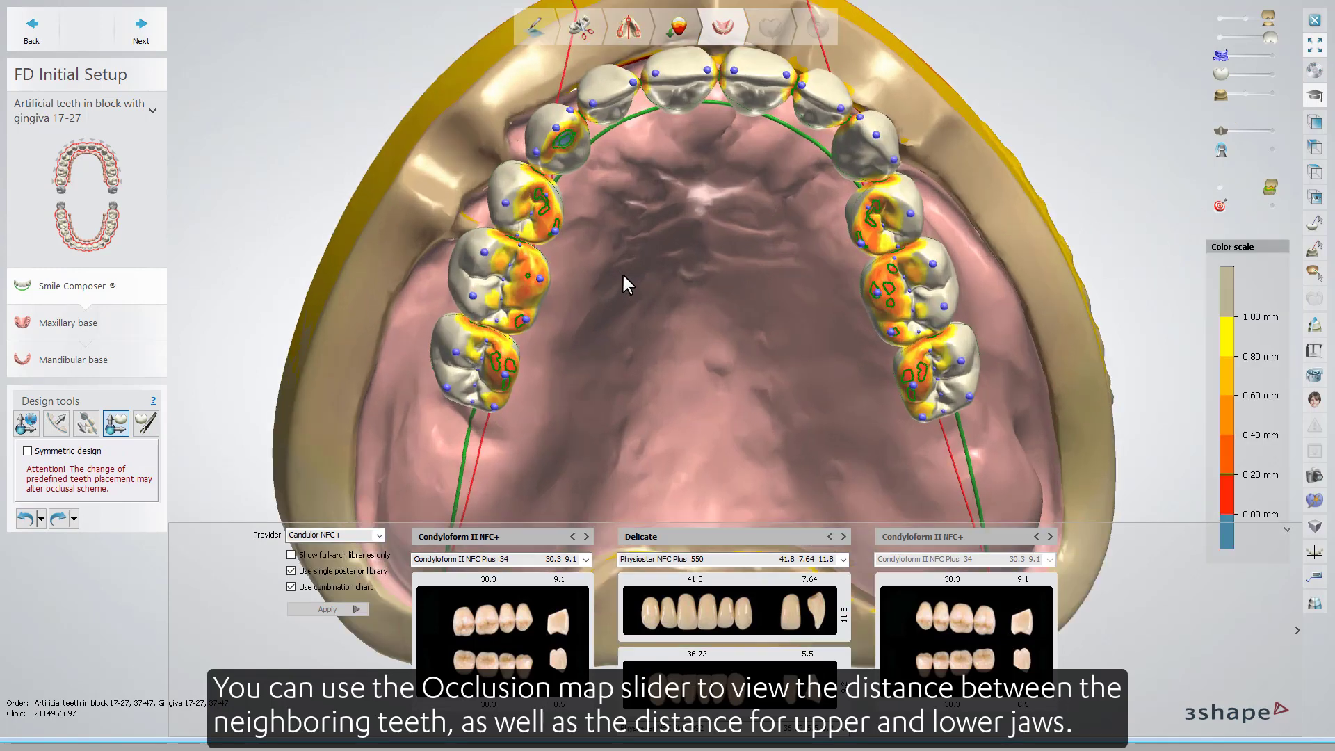
scroll(622, 273, up, 3)
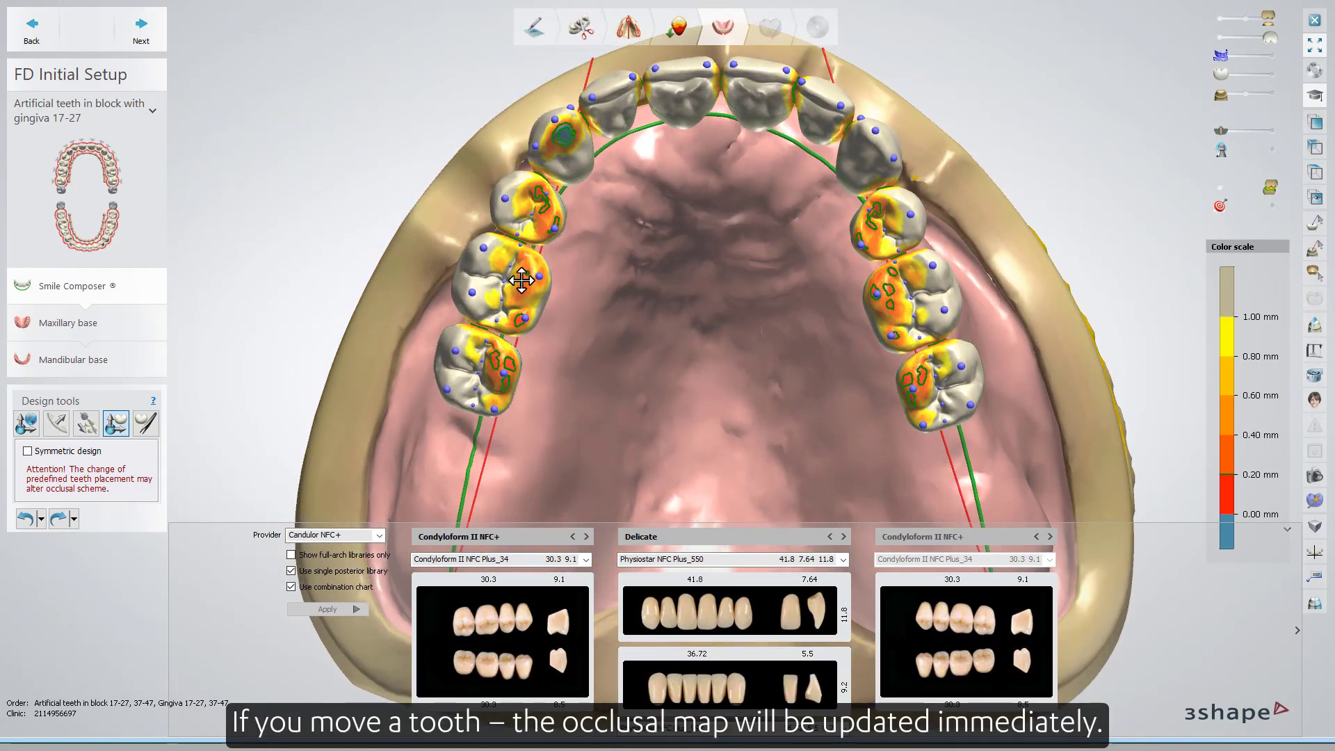
scroll(521, 280, up, 2)
scroll(521, 280, up, 2)
scroll(521, 280, up, 2)
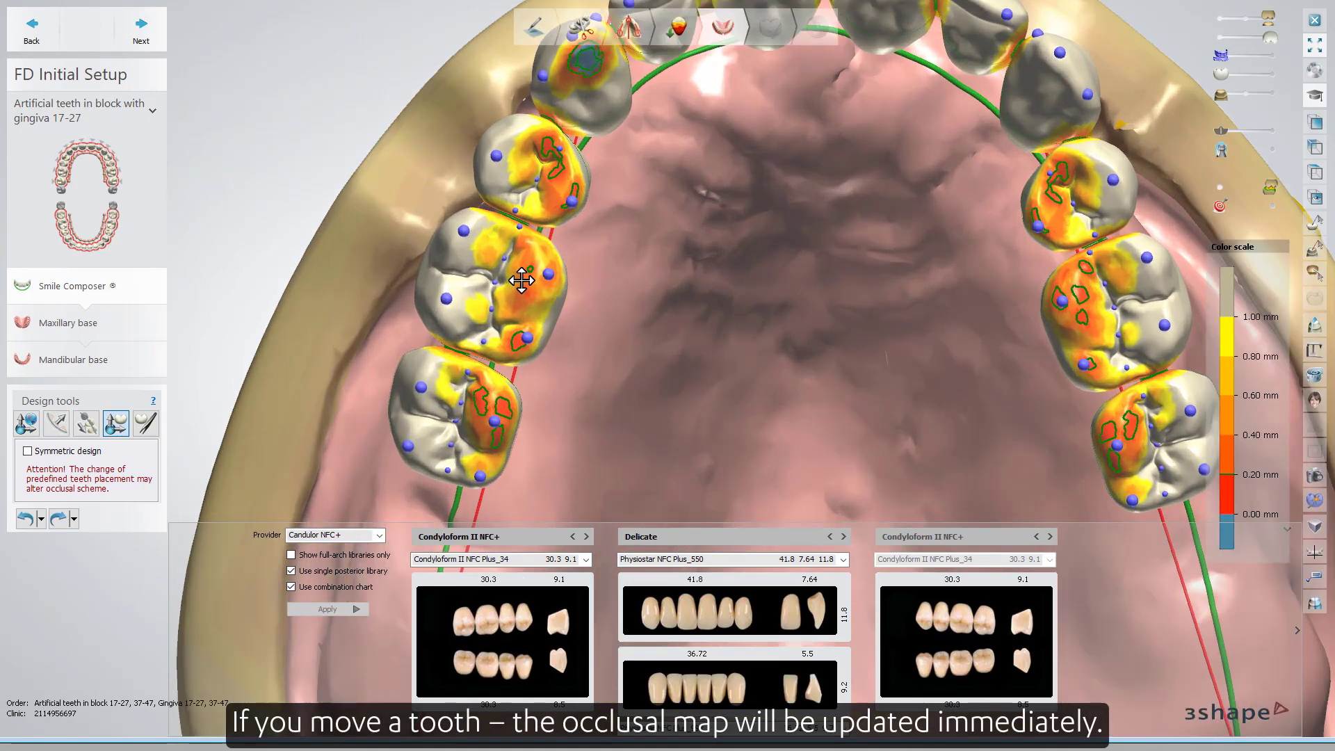
- Nudge the upper-left molar slightly along the arch, then return to the occlusal view
click(521, 281)
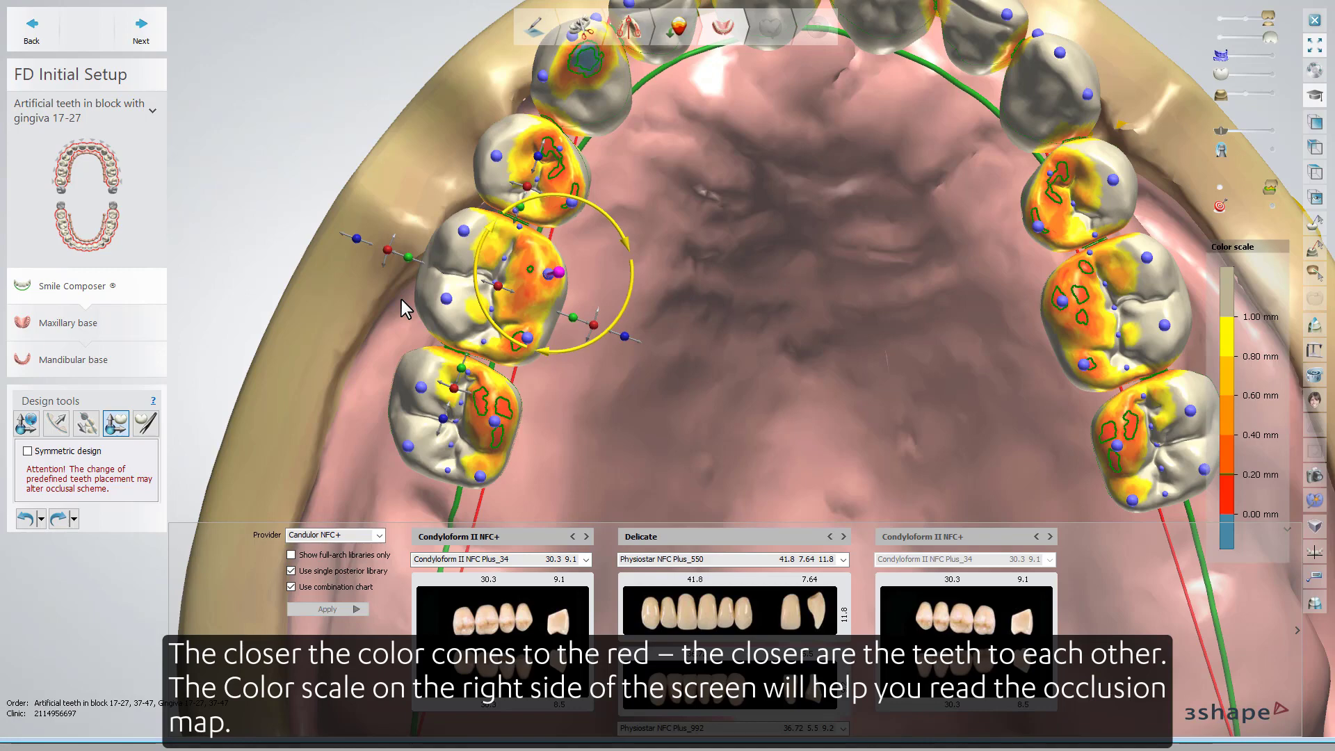
right_drag(396, 299, 447, 301)
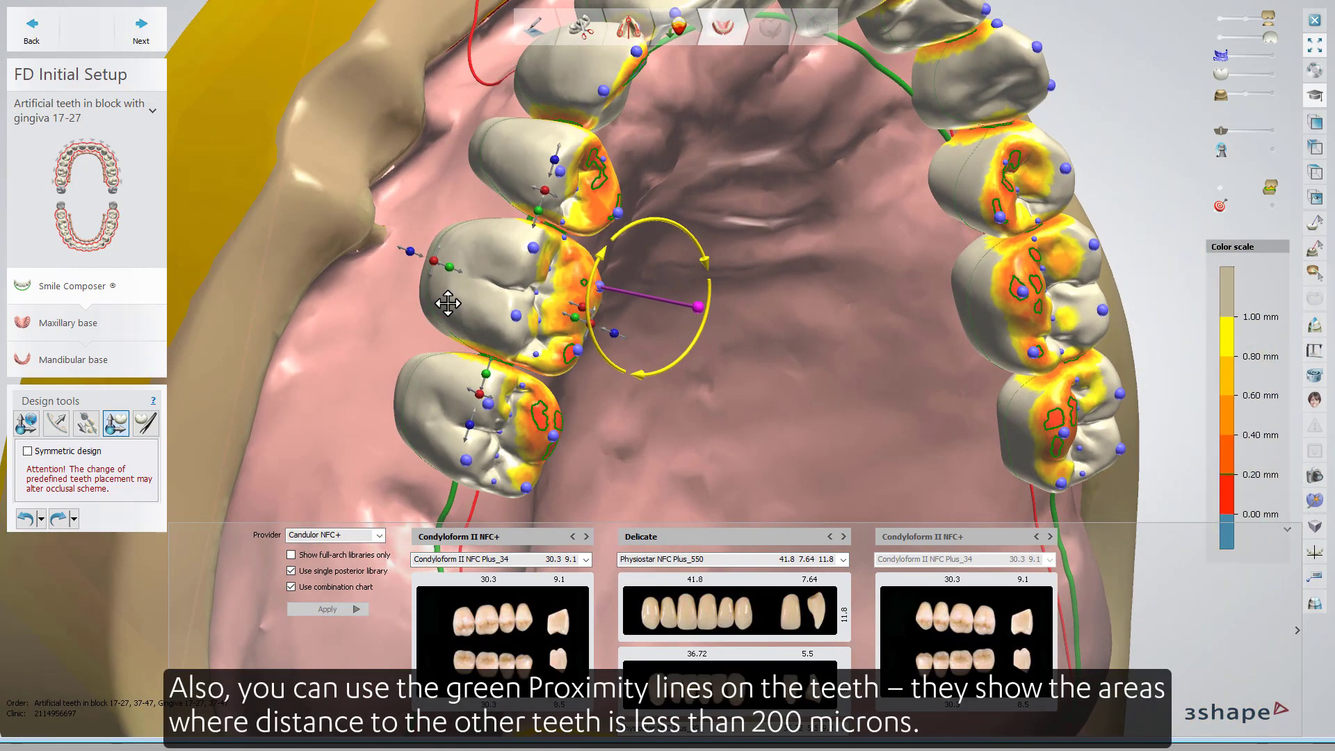
drag(448, 299, 448, 298)
drag(452, 299, 452, 298)
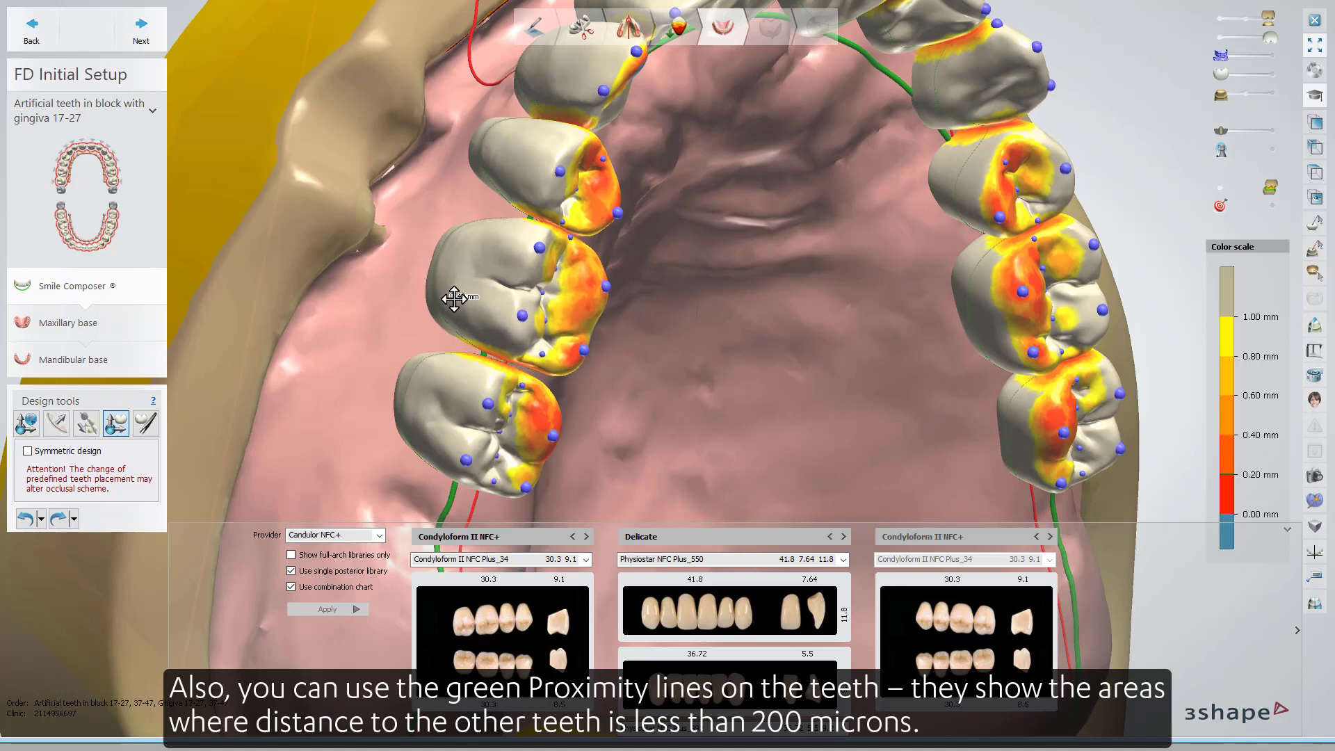
mouse_move(391, 311)
right_down()
mouse_move(368, 290)
mouse_move(342, 282)
mouse_move(343, 294)
right_up()
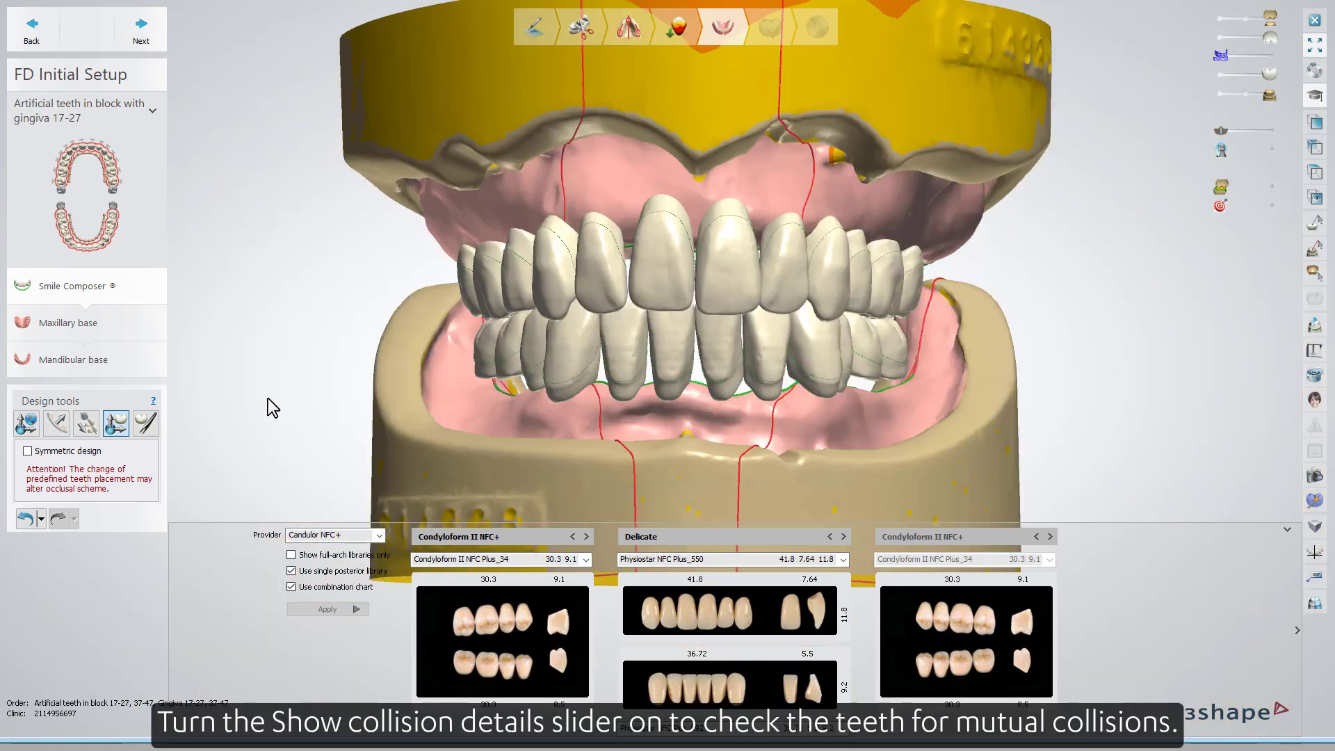
- Show collision details for all teeth, hide both jaw models, and view the arch from the side
click(1271, 206)
click(1219, 96)
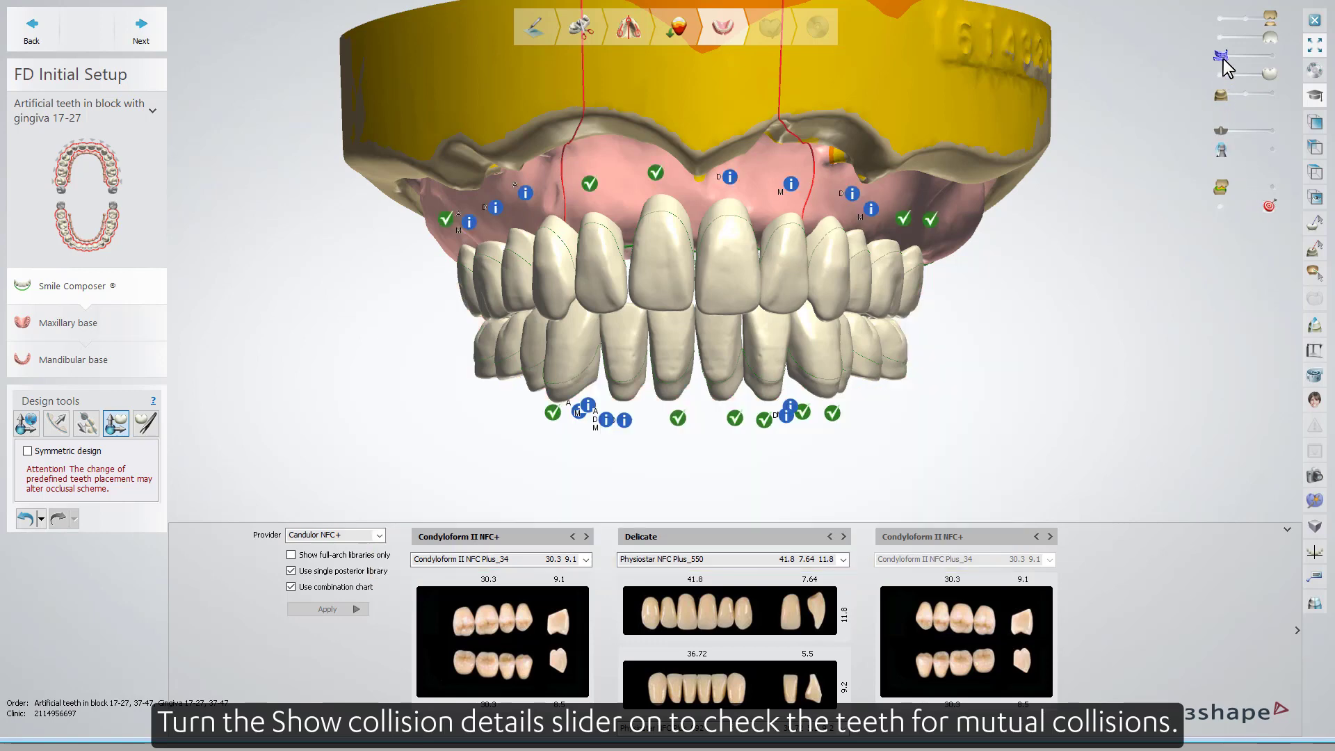
click(1224, 23)
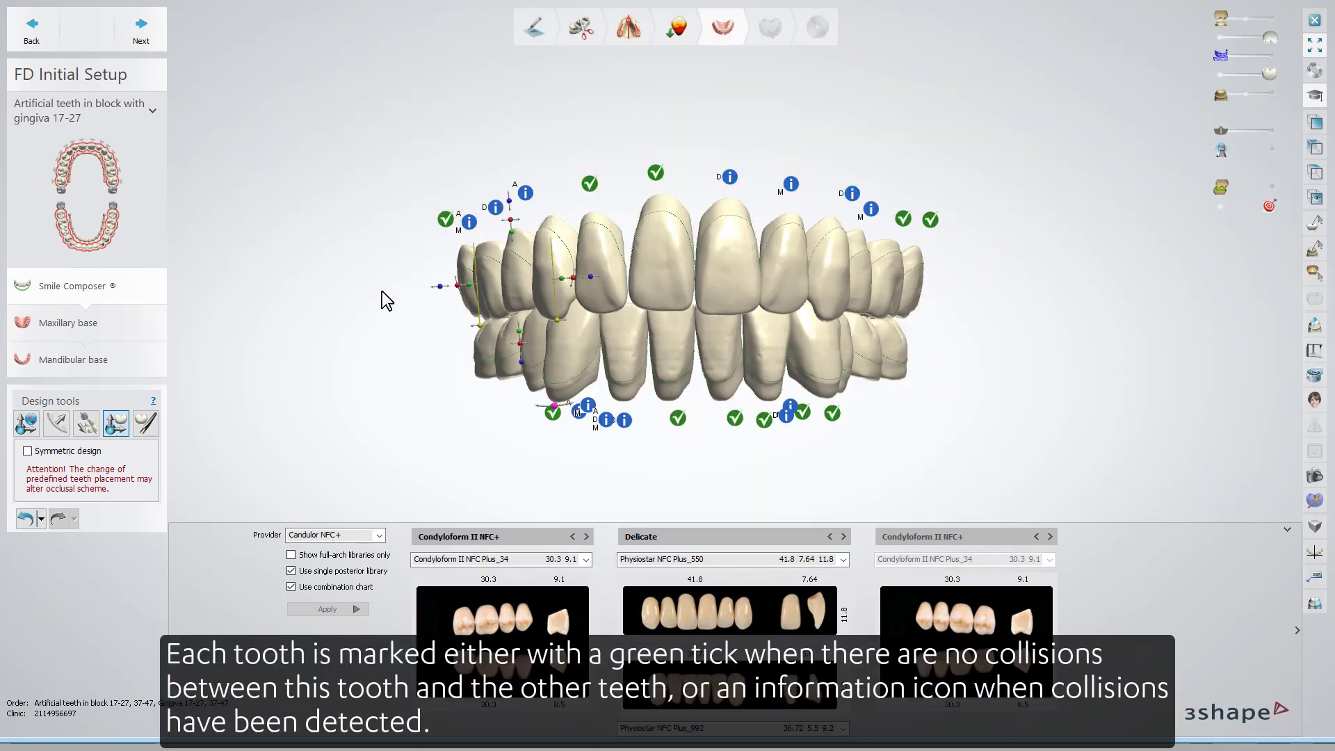
right_drag(327, 311, 395, 308)
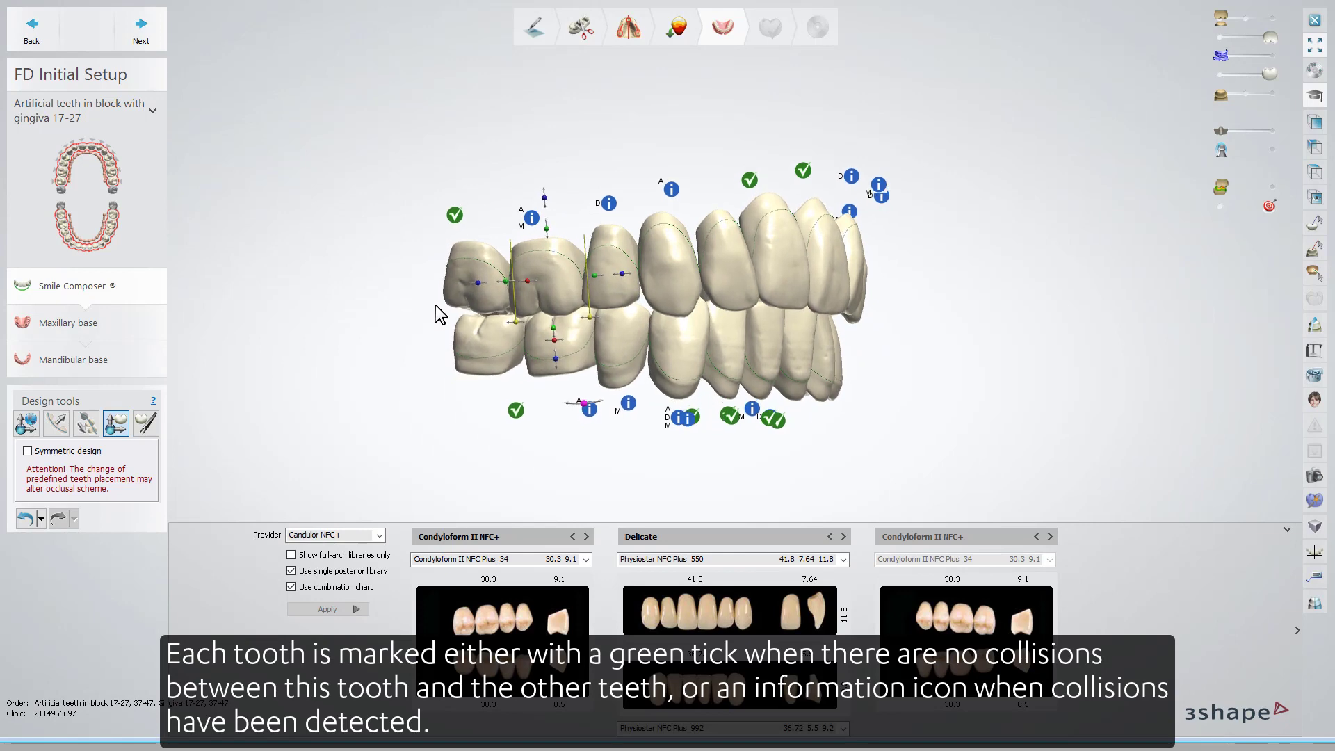
- Bring the flagged tooth and the canine to contact, lifting the tooth clear of its antagonist
right_click(524, 269)
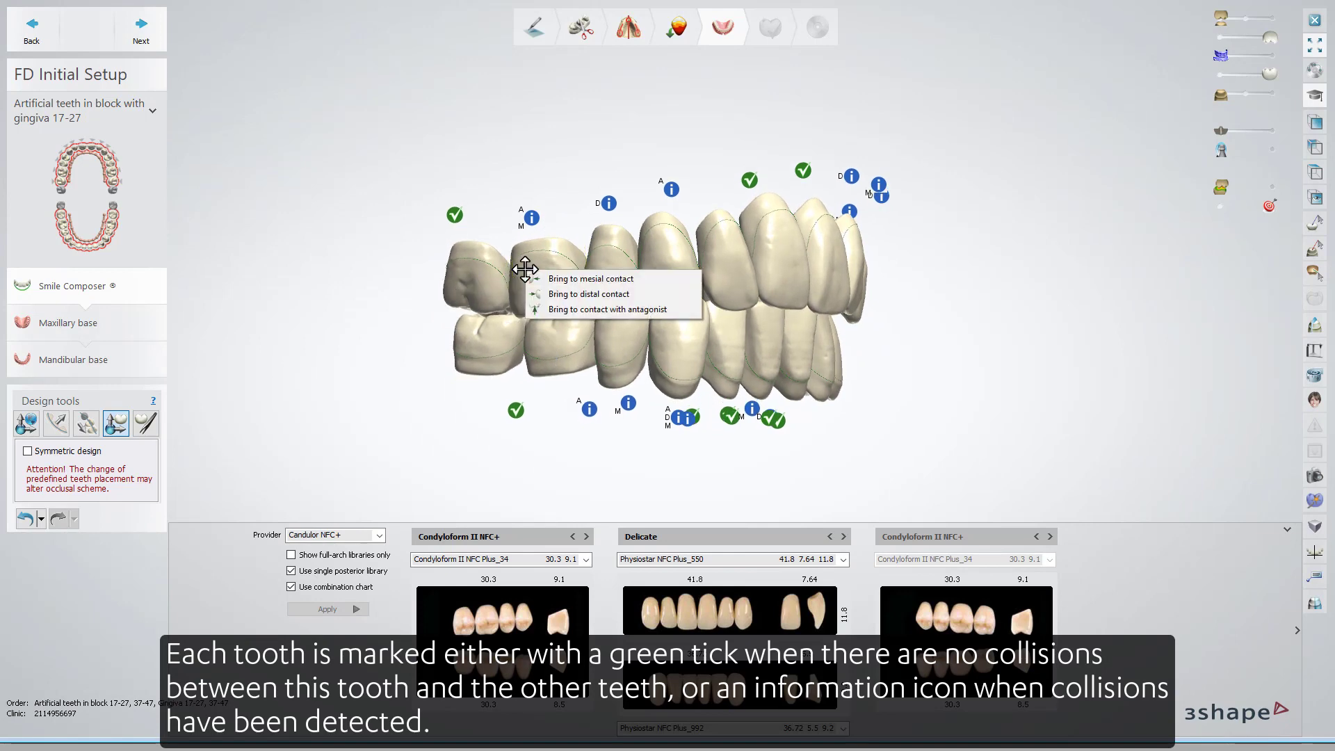
click(562, 310)
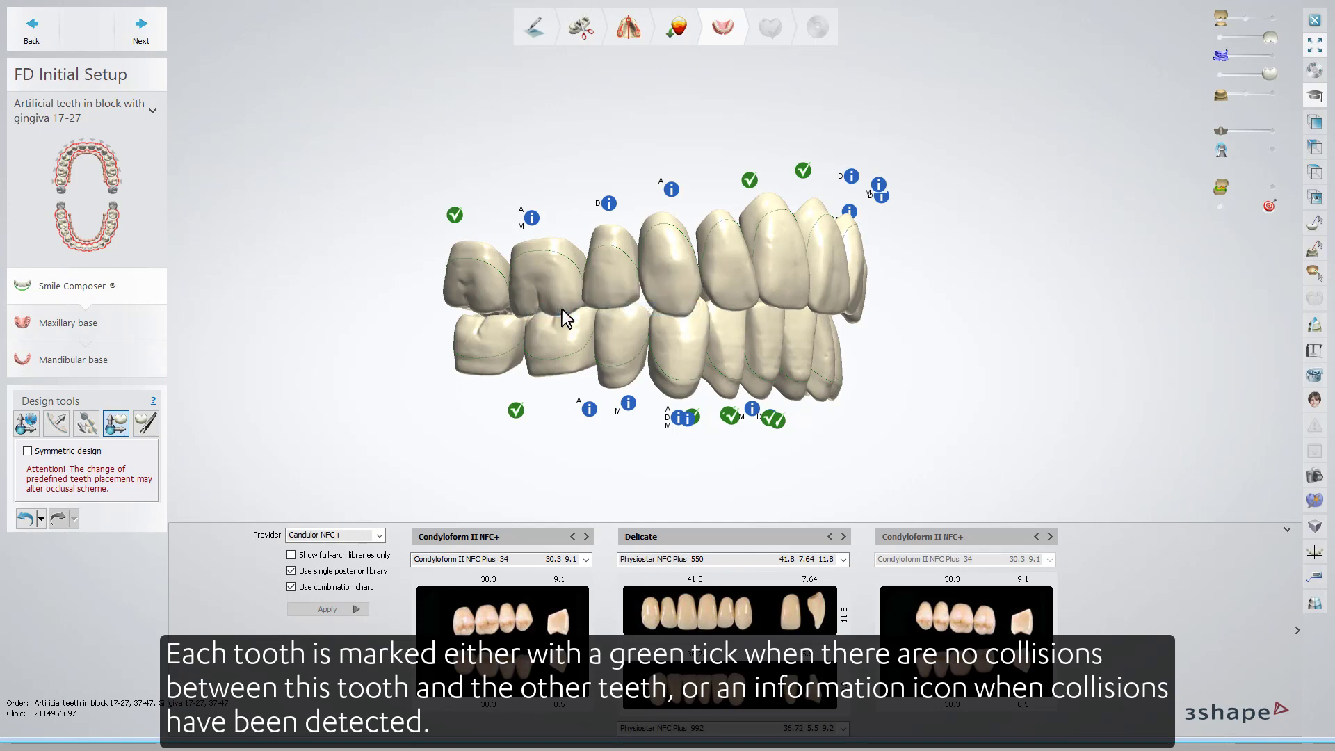
drag(561, 310, 390, 317)
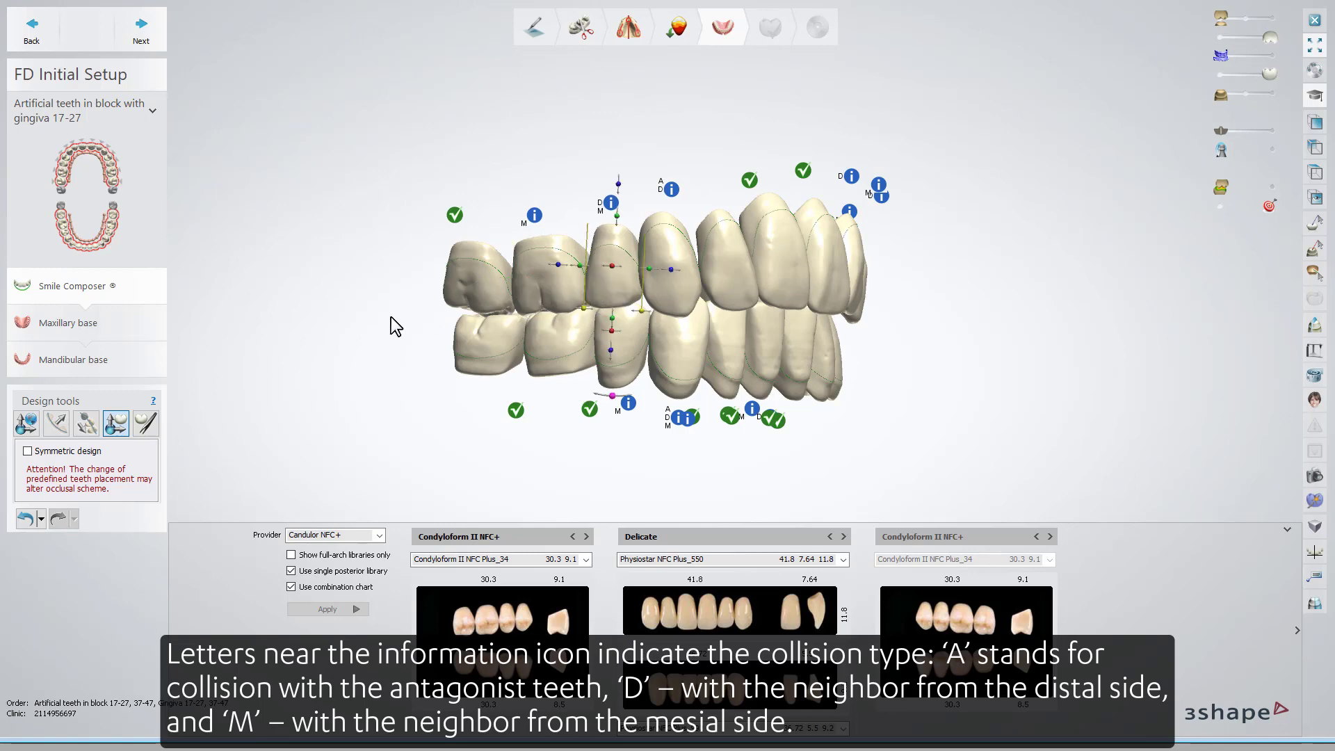
mouse_move(589, 307)
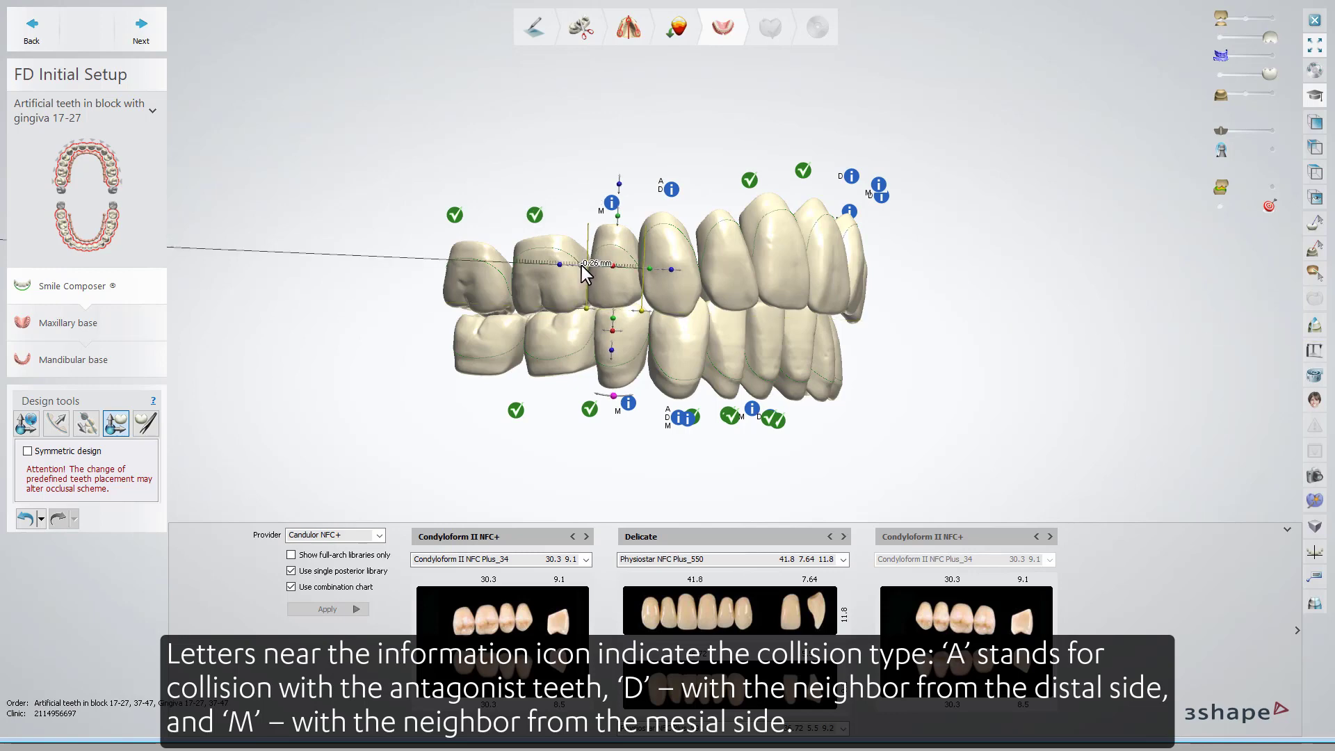
right_click(657, 290)
click(679, 312)
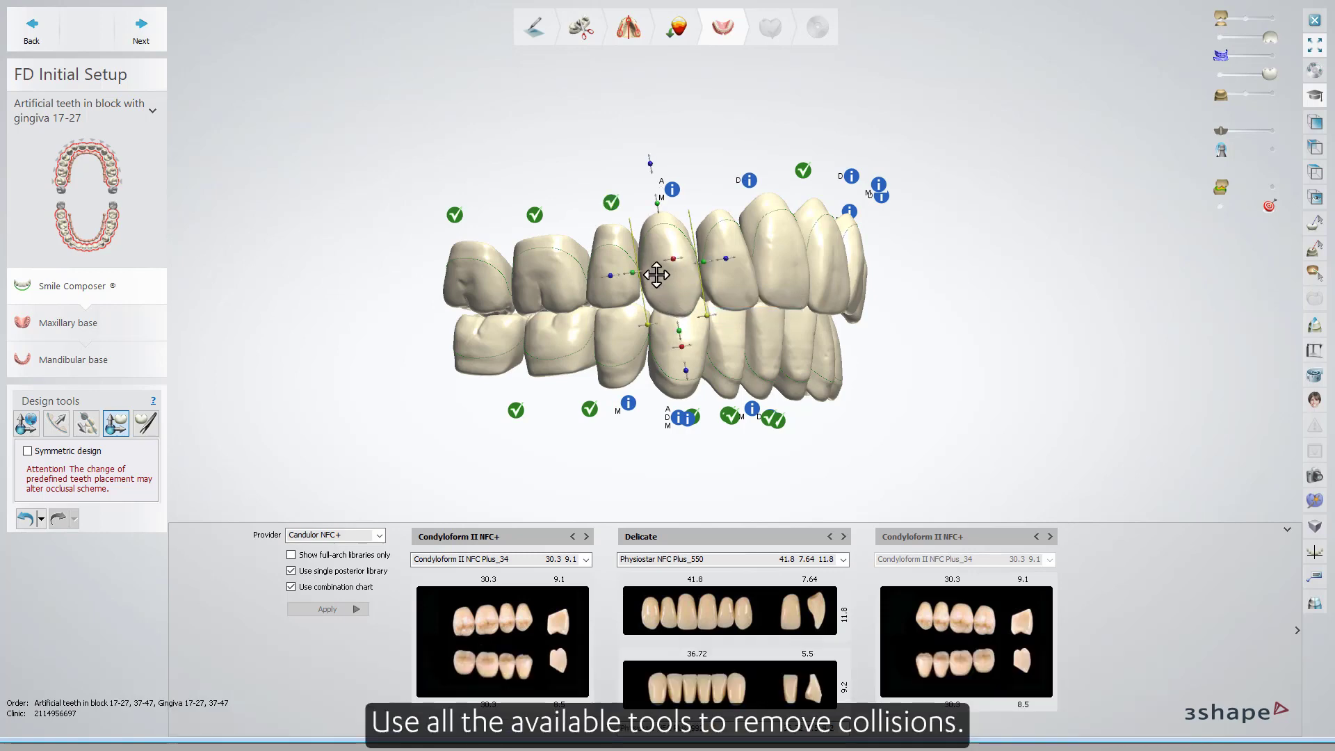
mouse_move(634, 272)
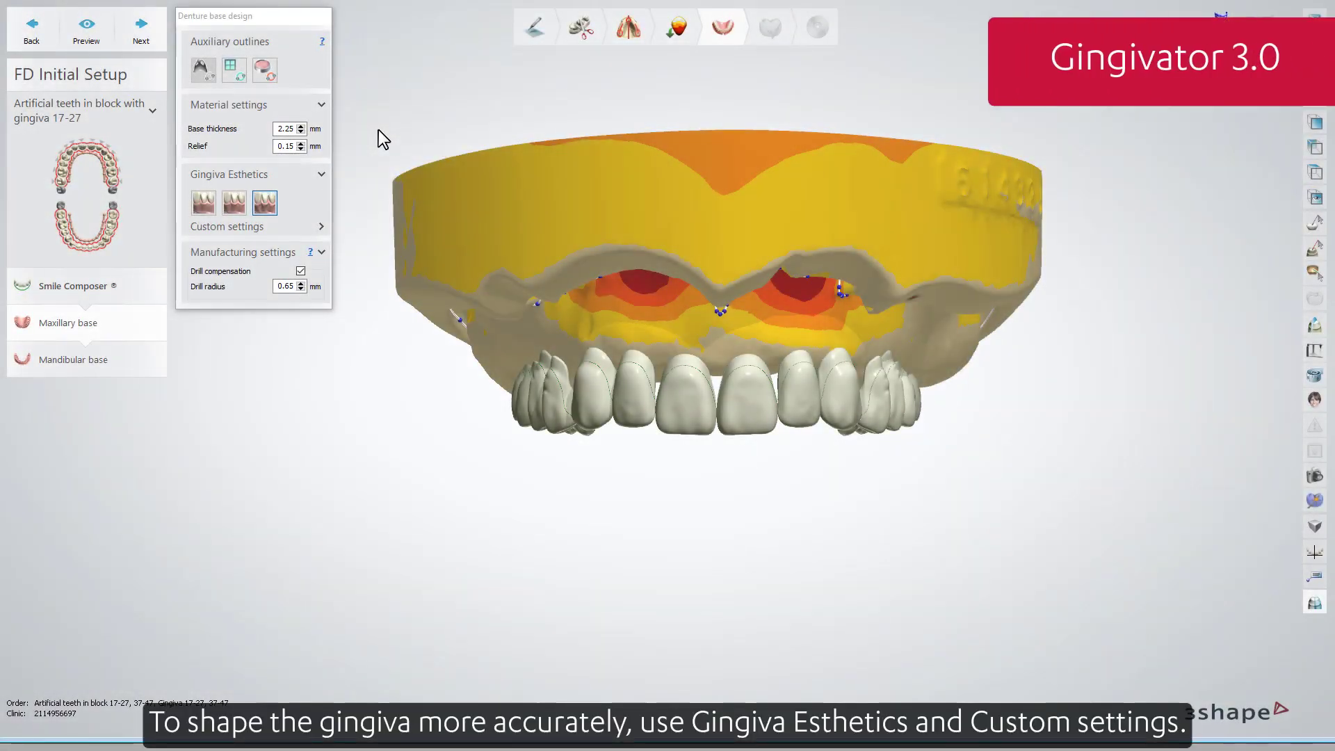
- Try the Delicate and Natural gingiva templates, settle on Intense, and preview the maxillary base
click(317, 231)
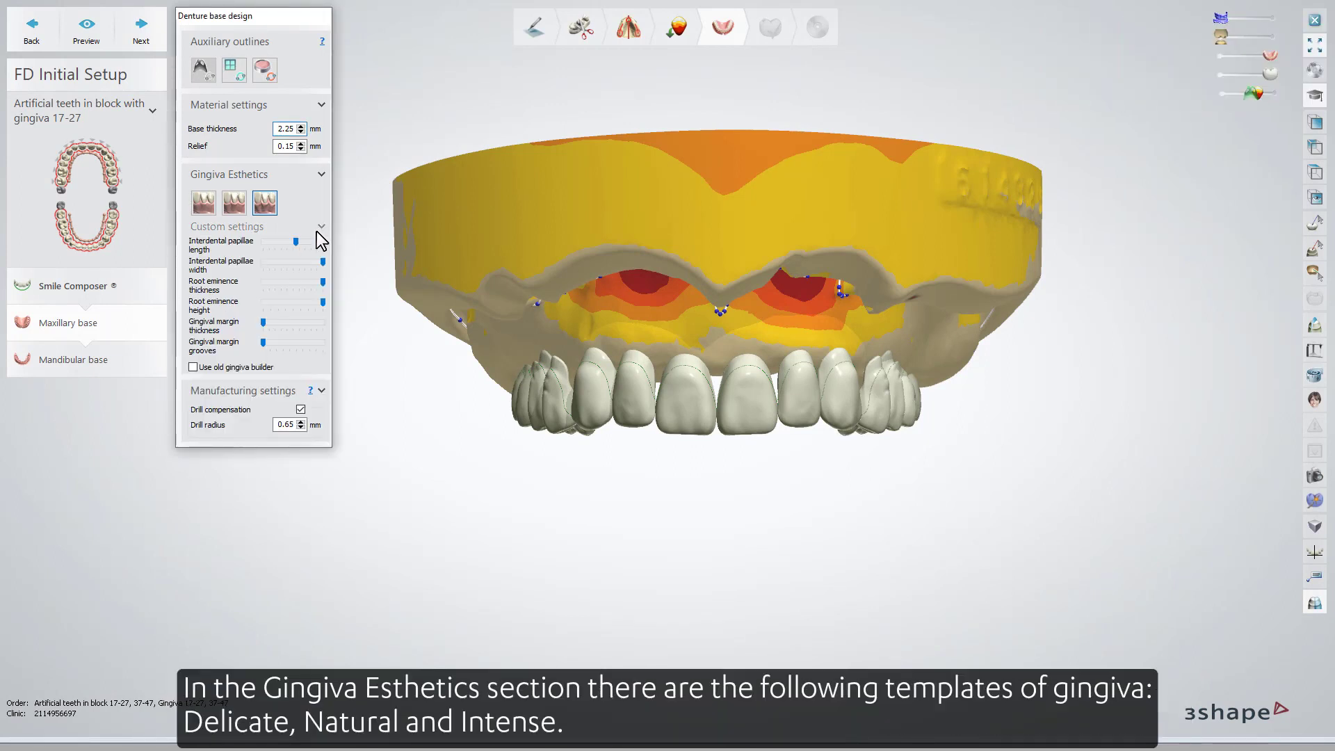
click(199, 207)
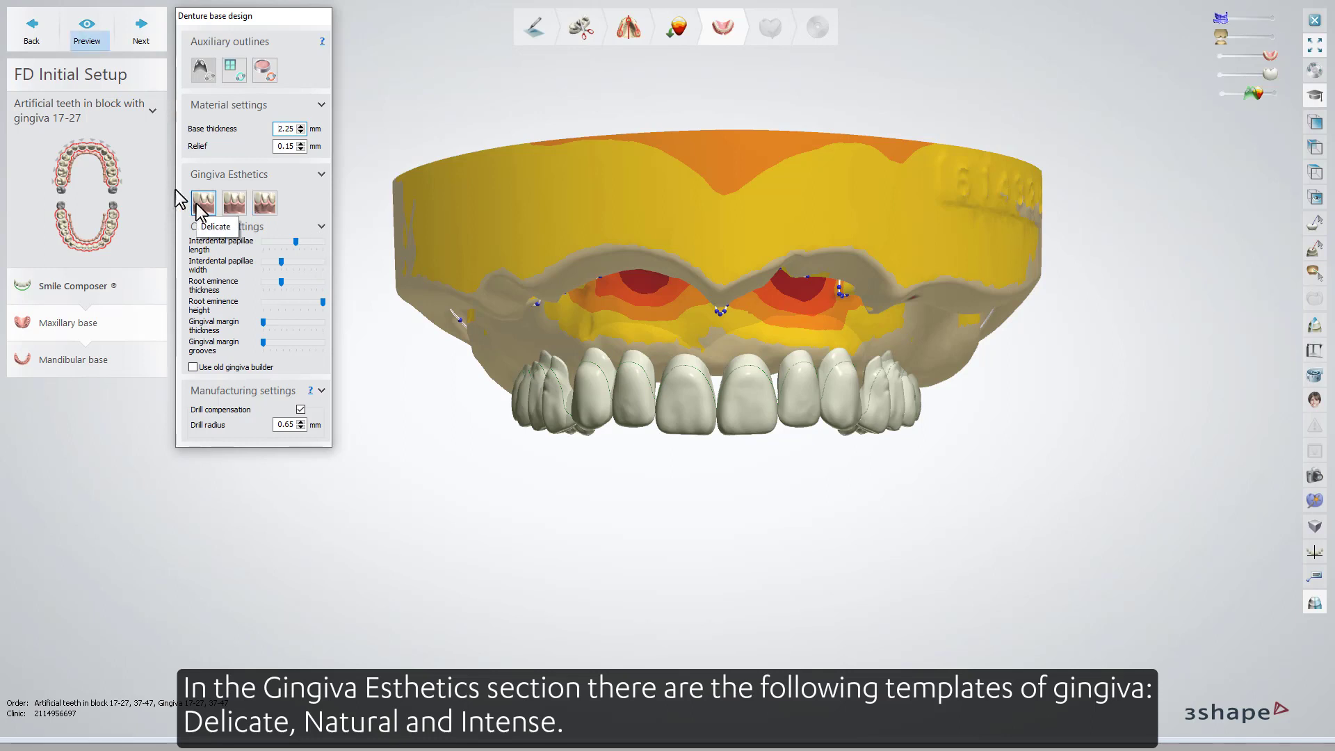
click(77, 49)
click(237, 204)
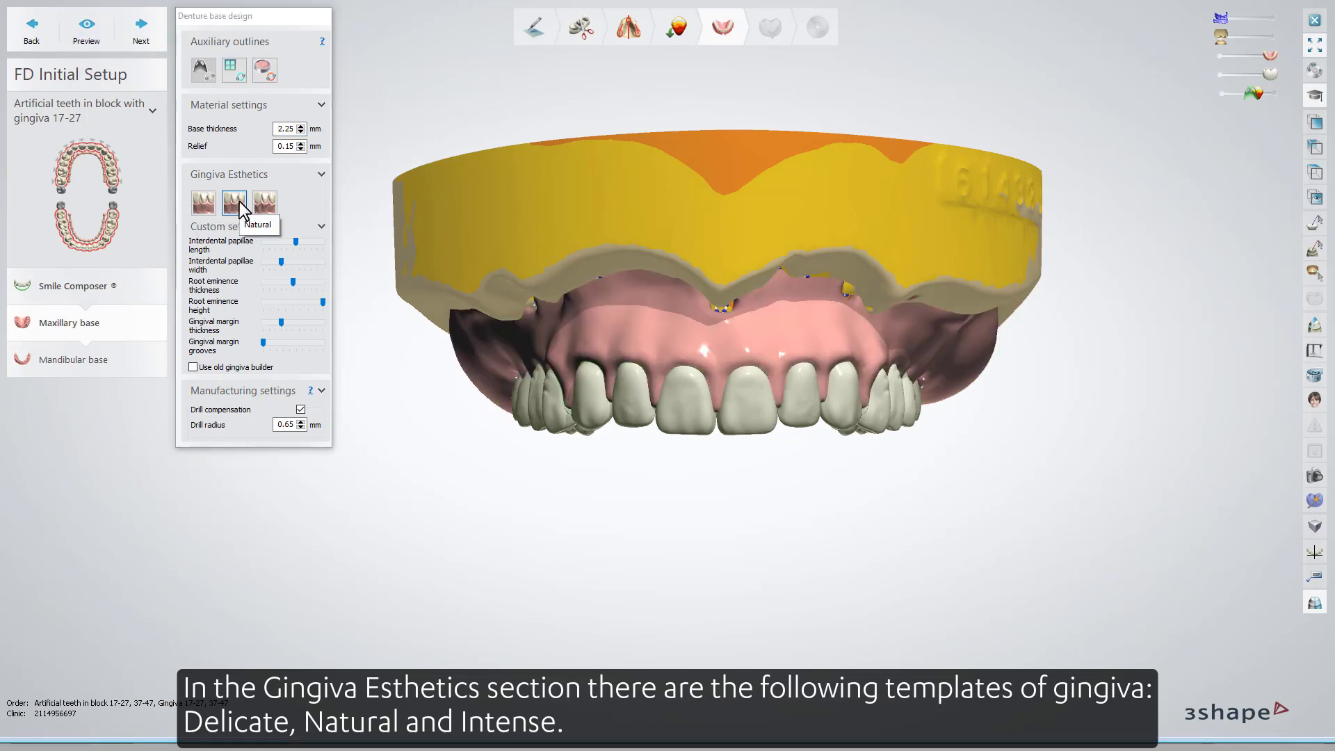
click(265, 203)
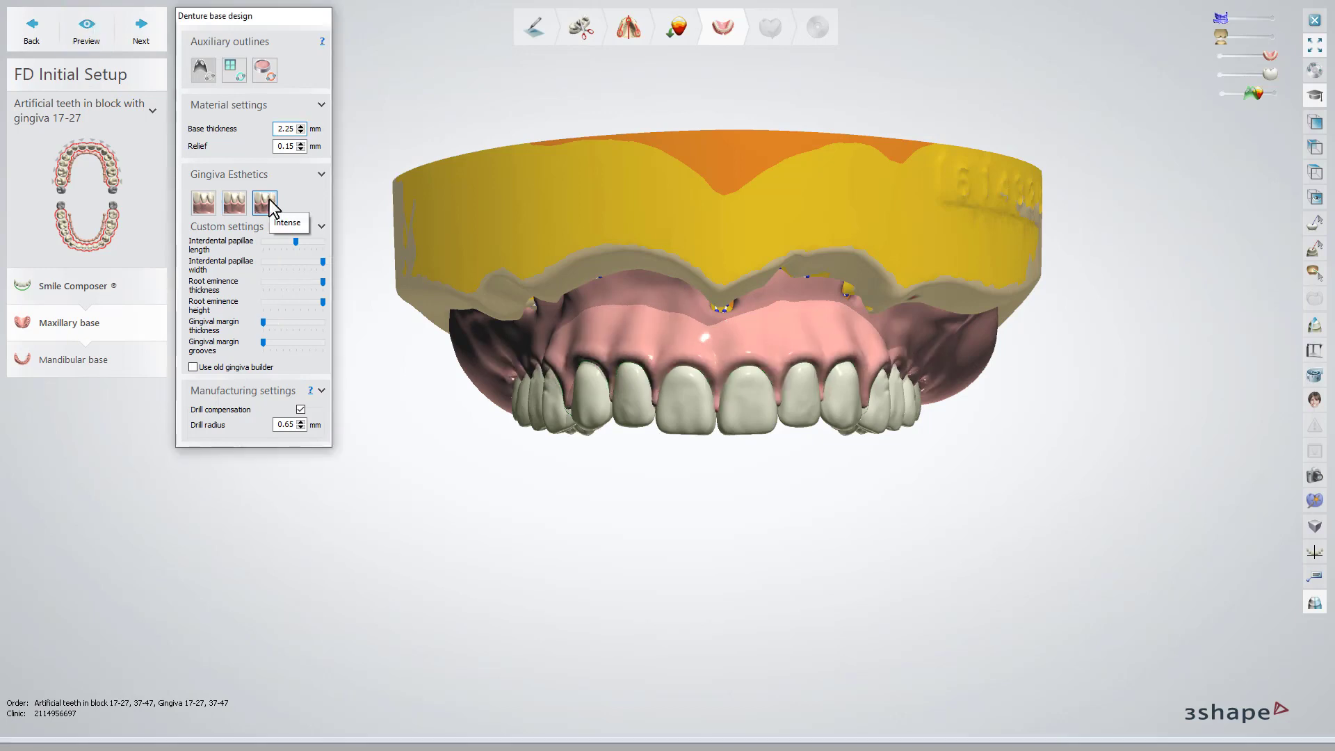
click(95, 42)
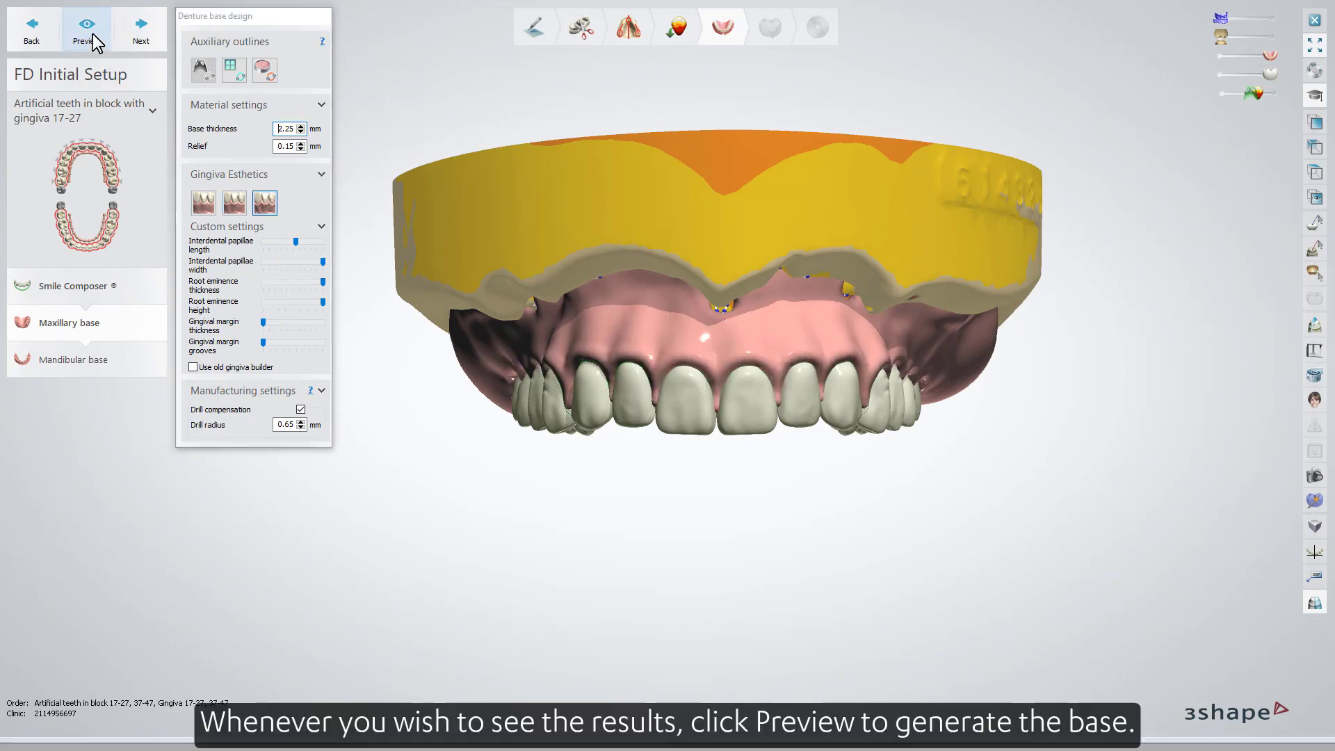
click(95, 42)
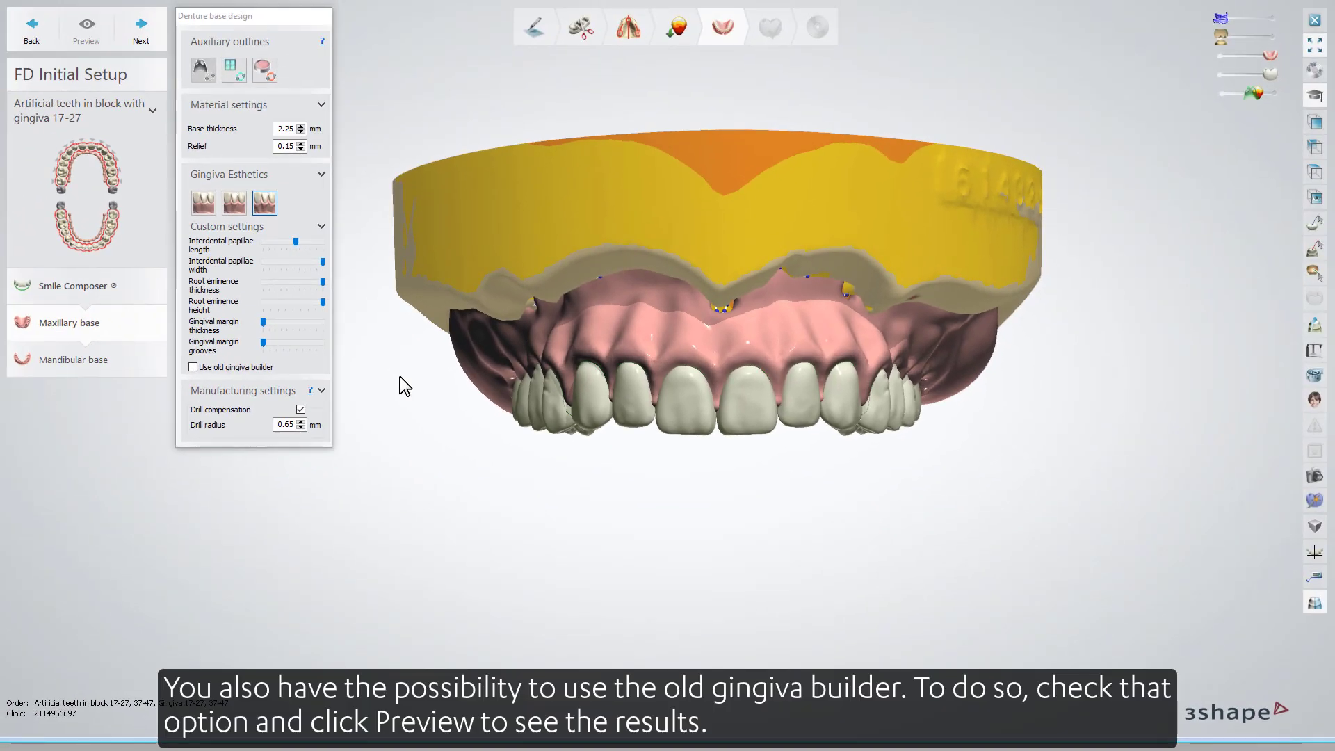
- Enable Use old gingiva builder and preview the maxillary base again
click(193, 367)
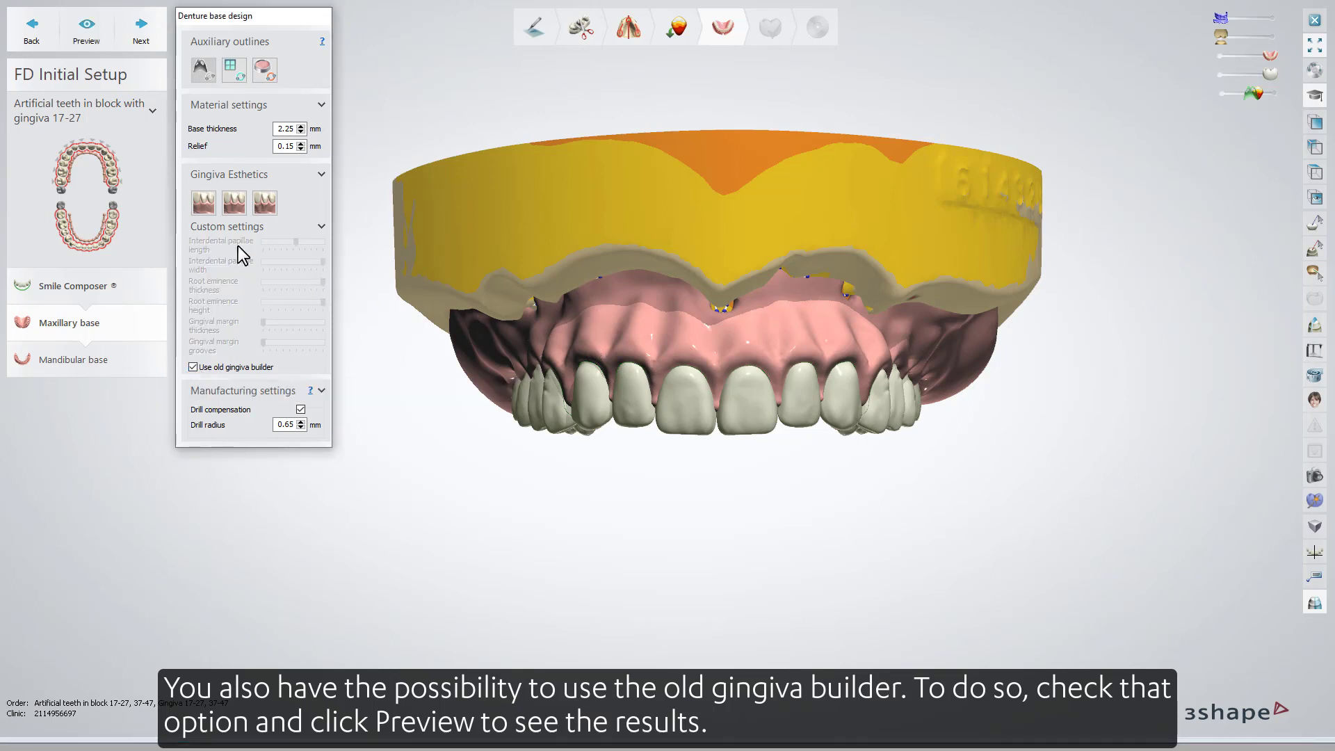
click(96, 28)
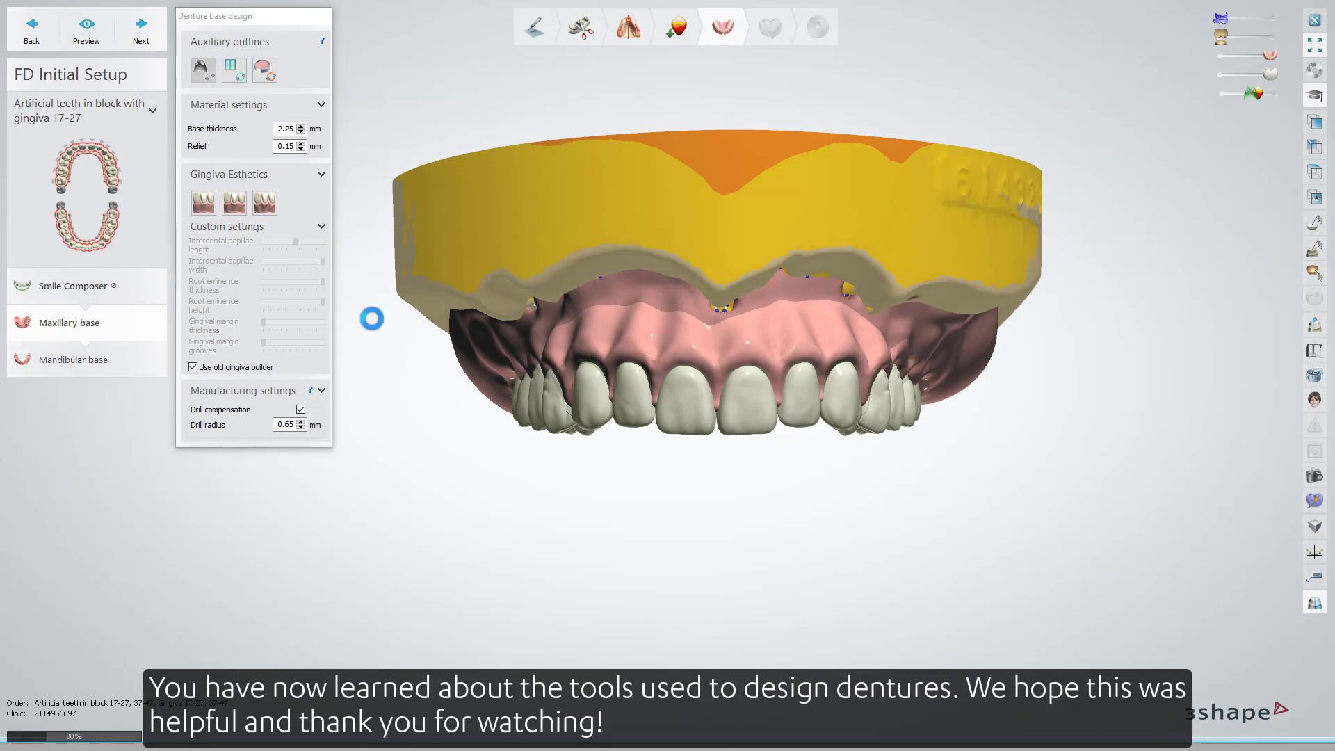